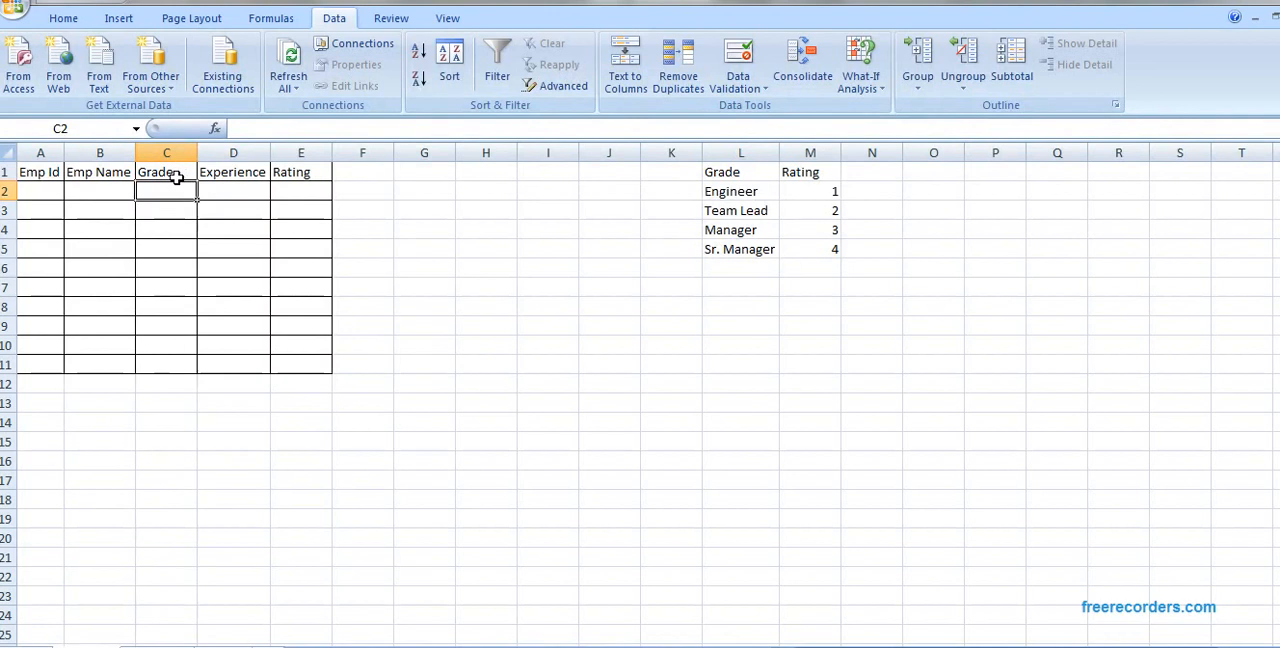
Step: Examine the Grade and Rating columns of the employee table and the grade lookup list in column L
click(172, 177)
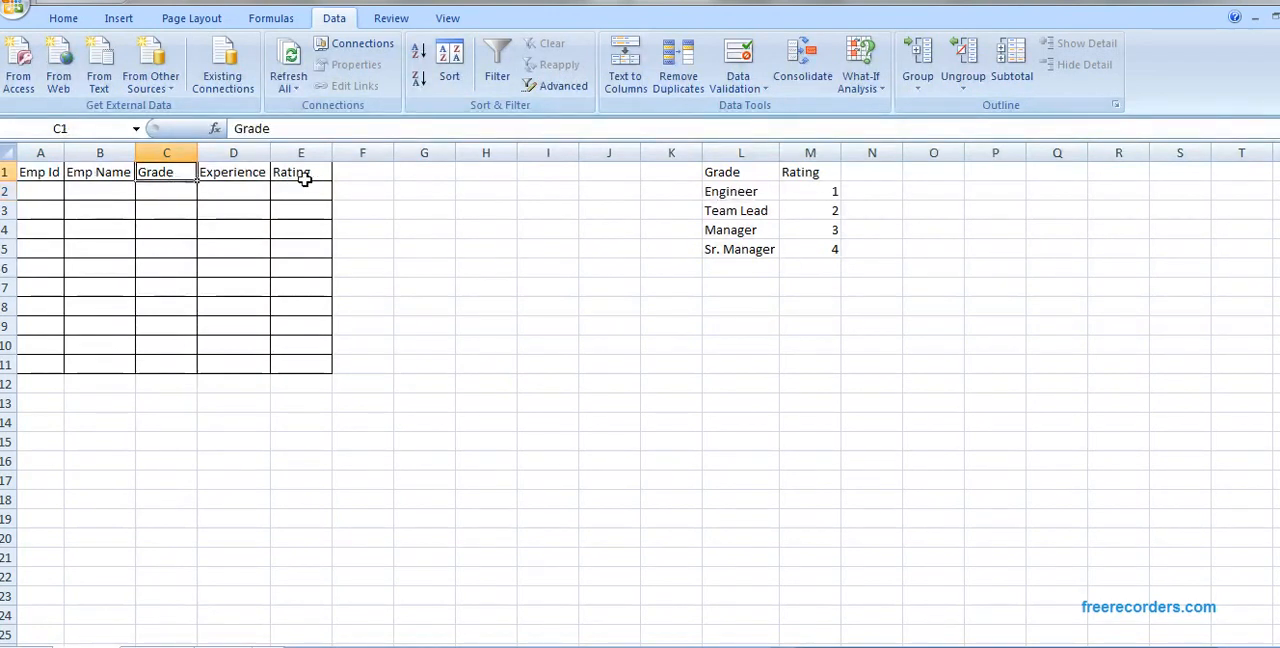
click(308, 177)
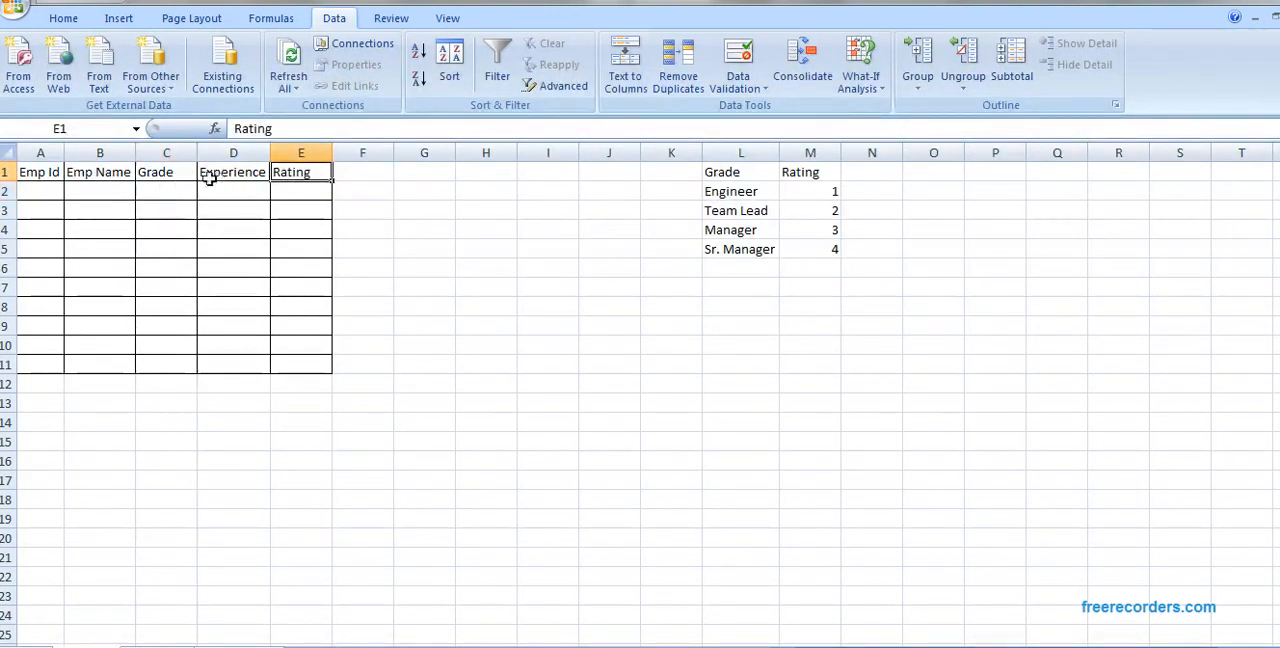
click(184, 177)
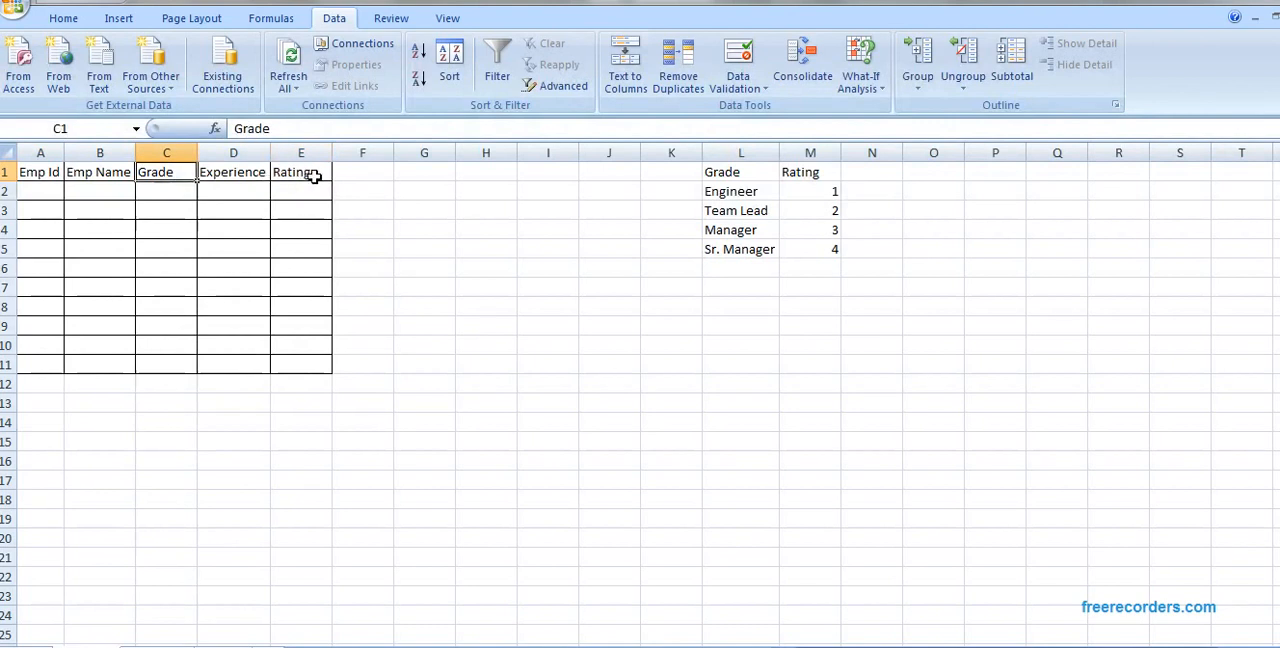
click(313, 177)
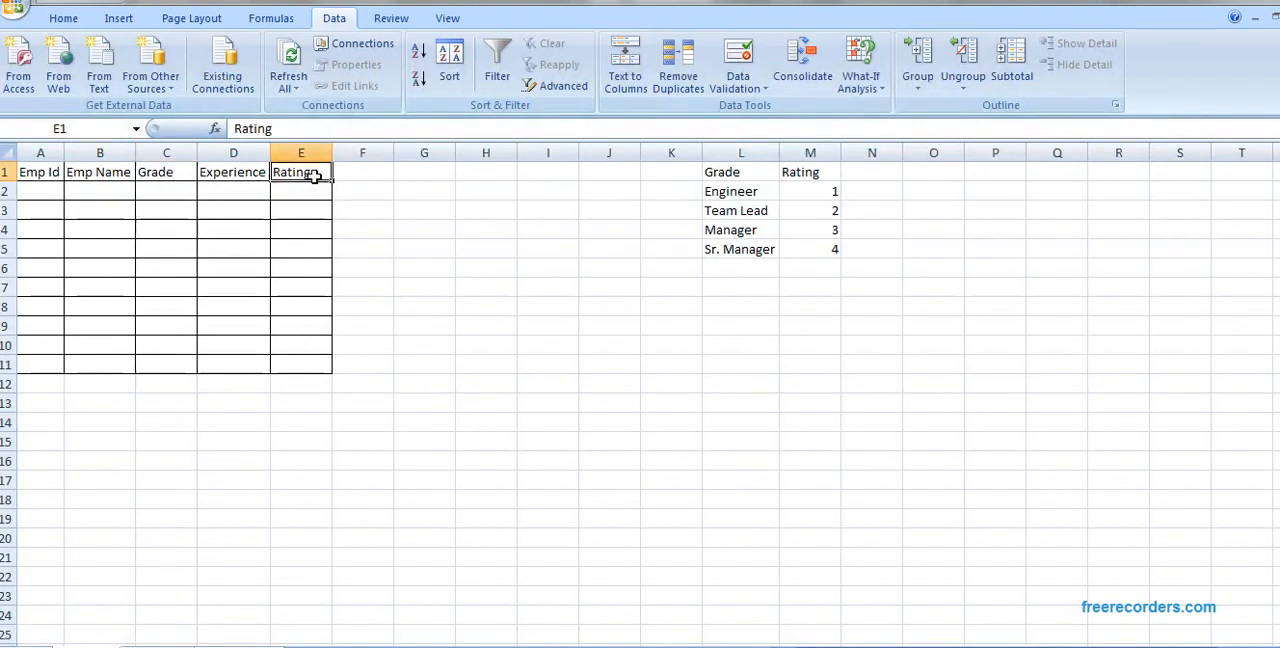
click(746, 177)
drag(747, 182, 748, 251)
click(747, 230)
click(749, 192)
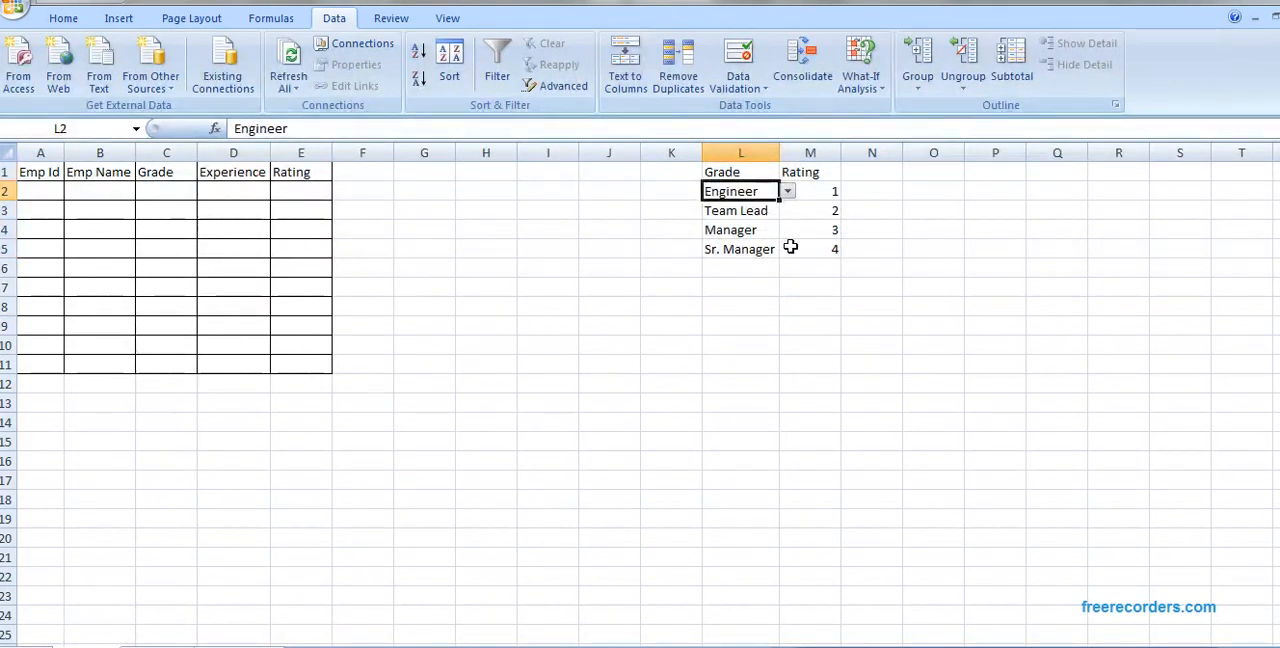
click(760, 270)
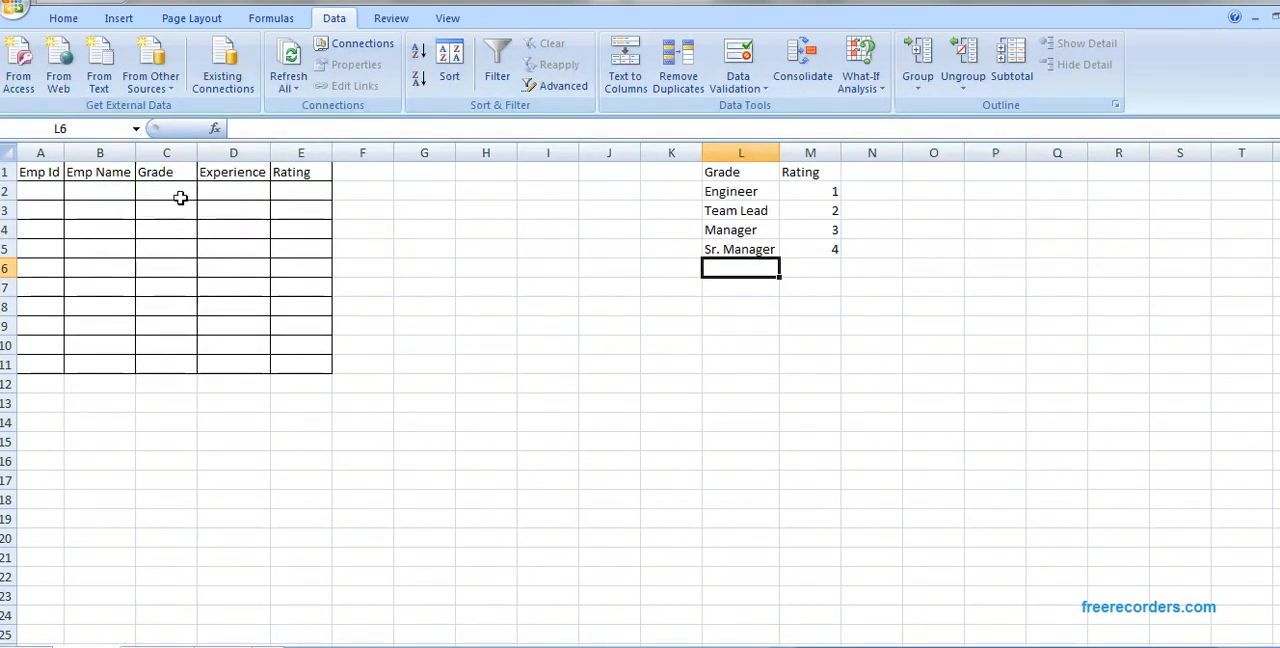
Step: Add a List data validation rule to C2 under Grade, with =$L$2:$L$5 as its source
click(180, 198)
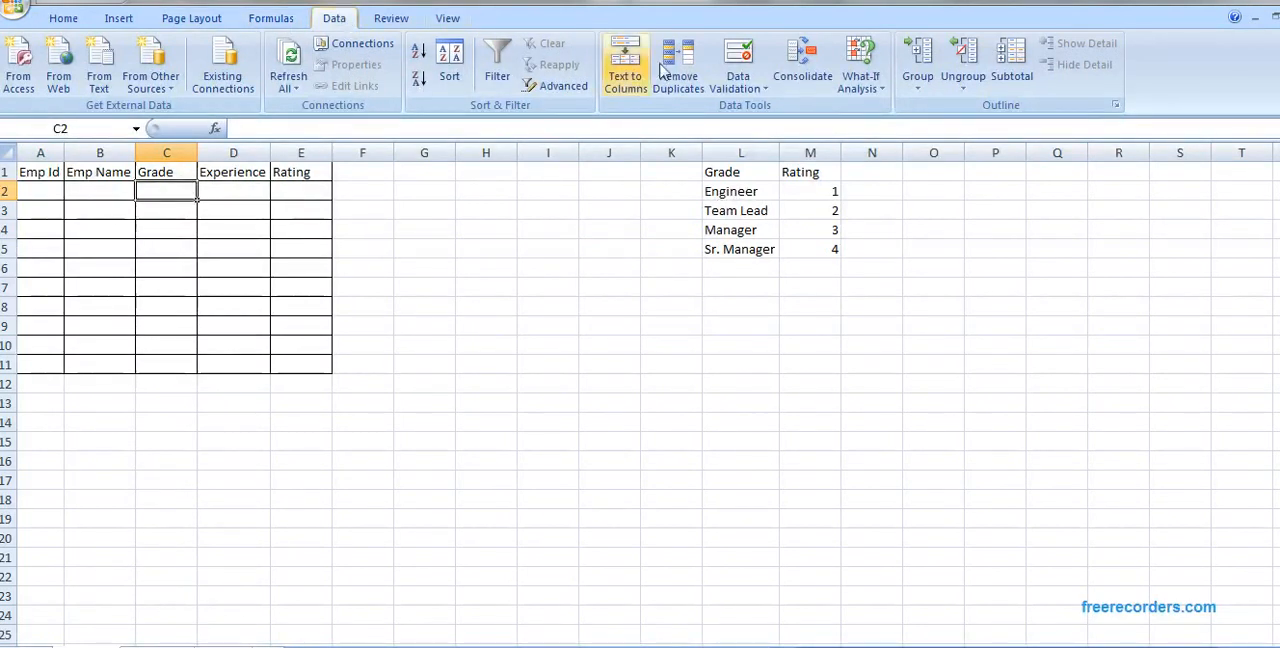
click(758, 62)
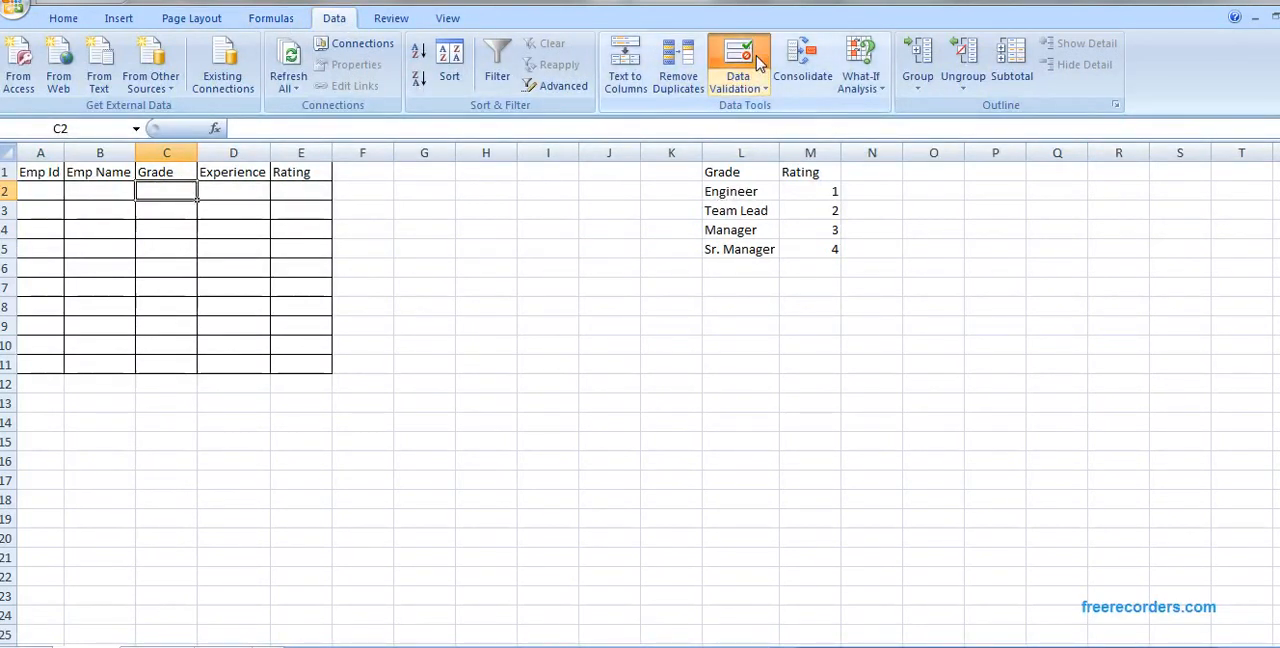
click(972, 368)
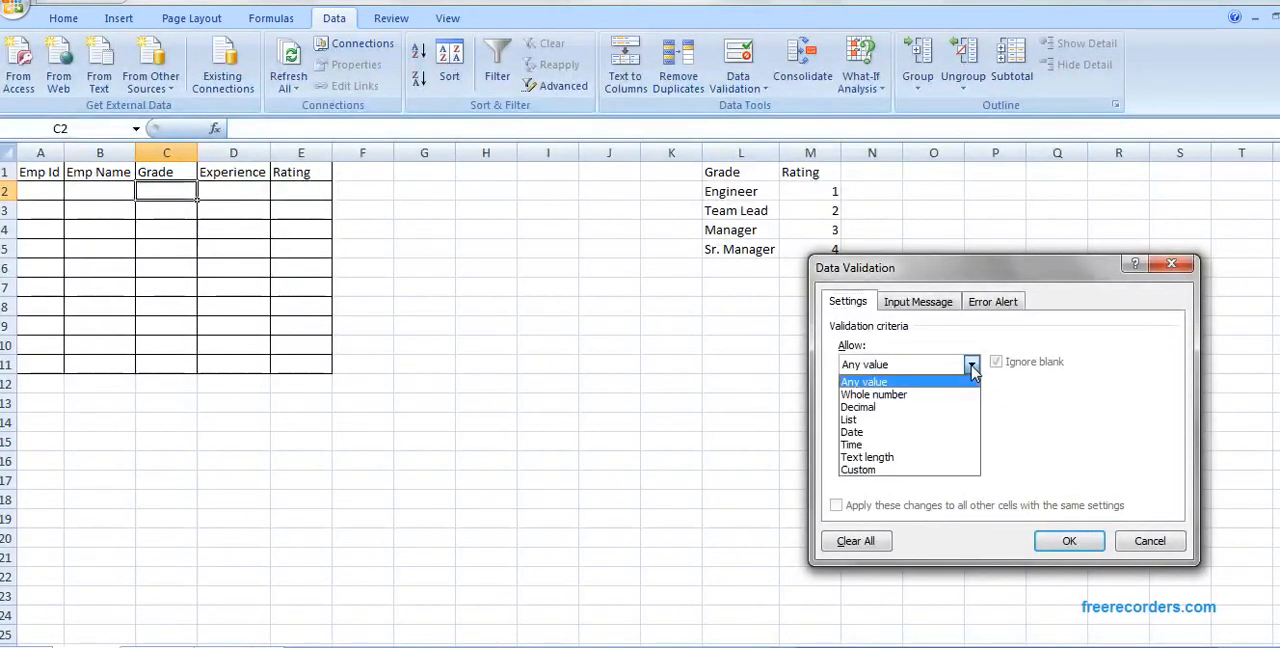
click(948, 428)
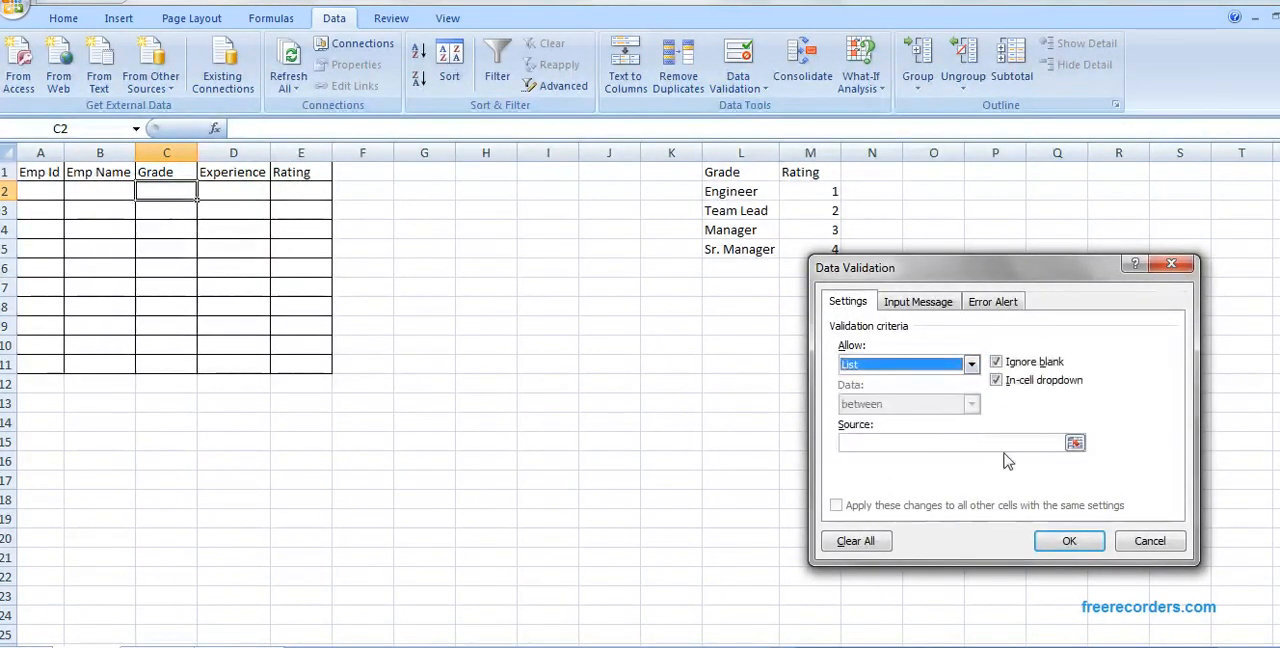
click(1076, 445)
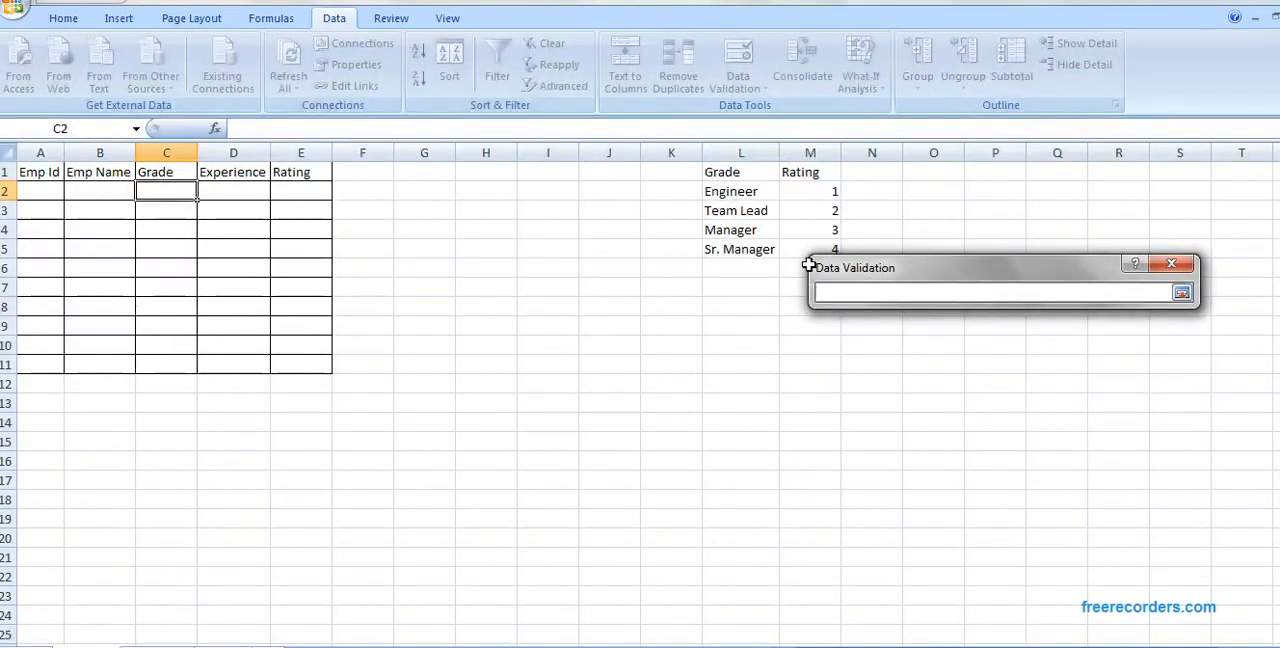
drag(731, 192, 740, 257)
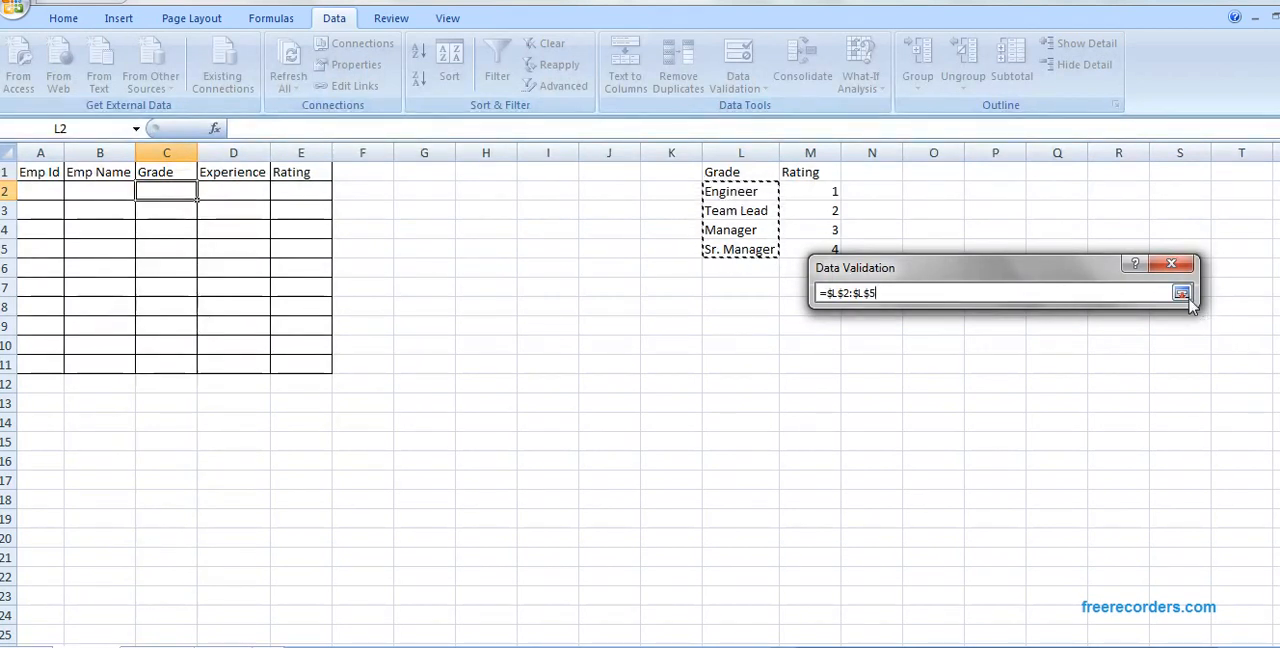
click(1186, 295)
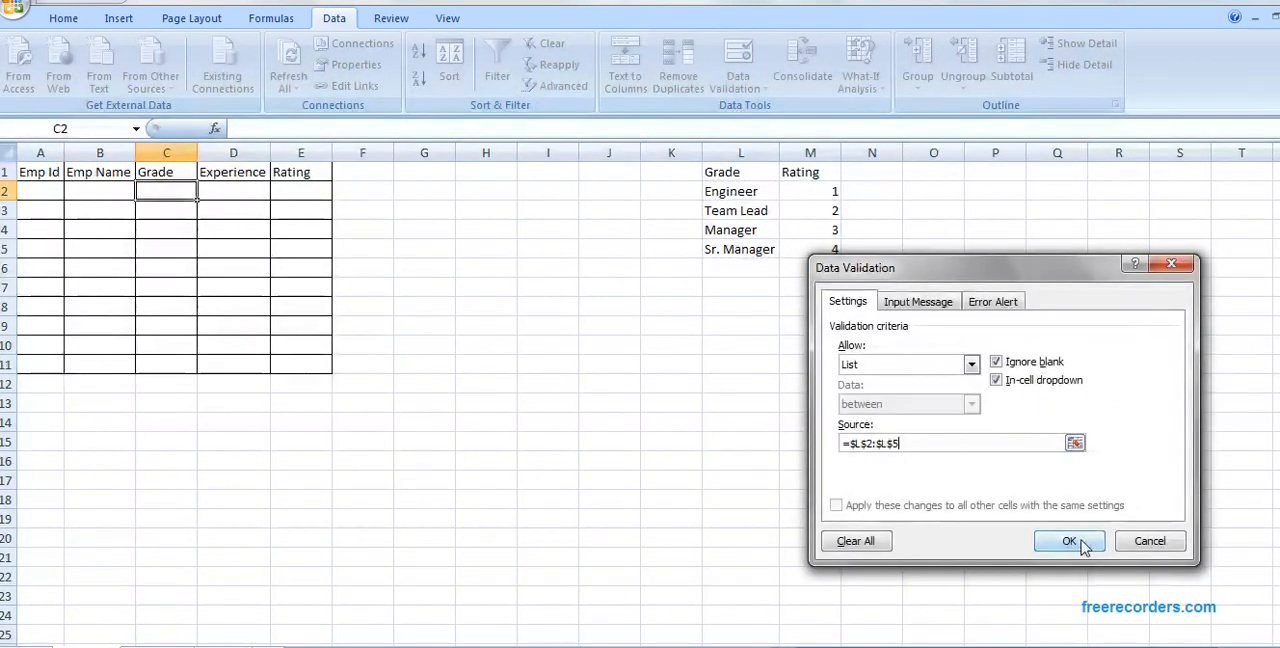
click(1069, 541)
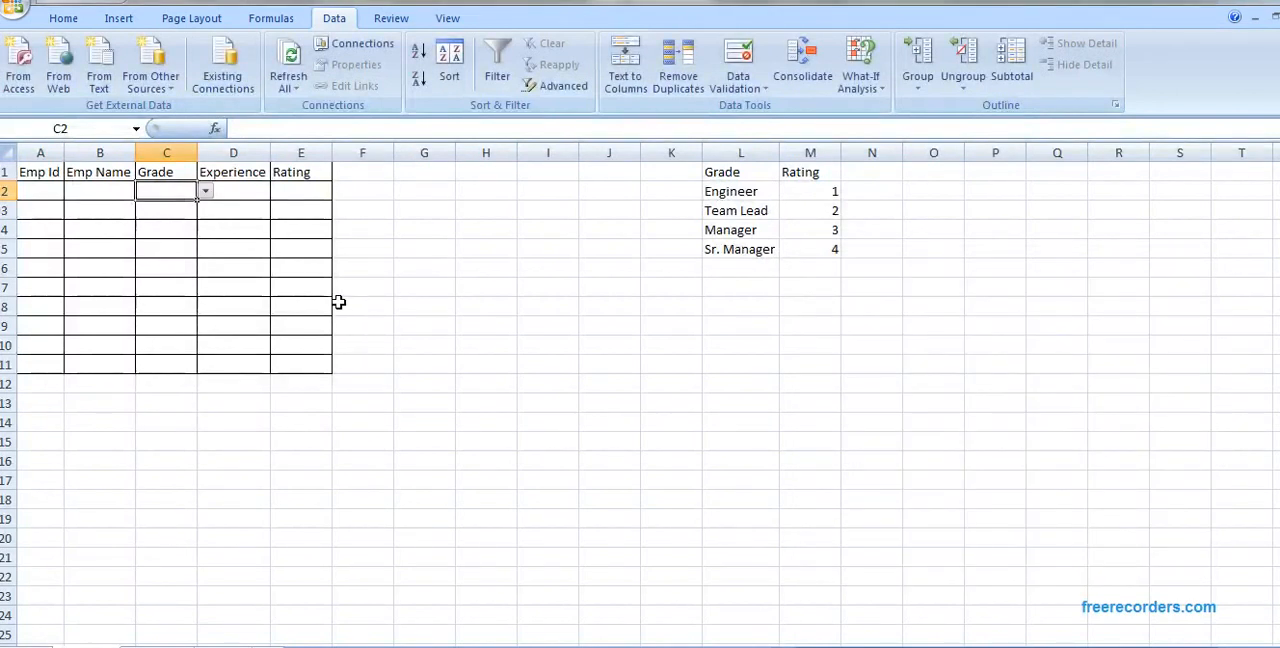
Step: Try out C2's grade list by choosing Engineer and replacing it with Team Lead
click(205, 192)
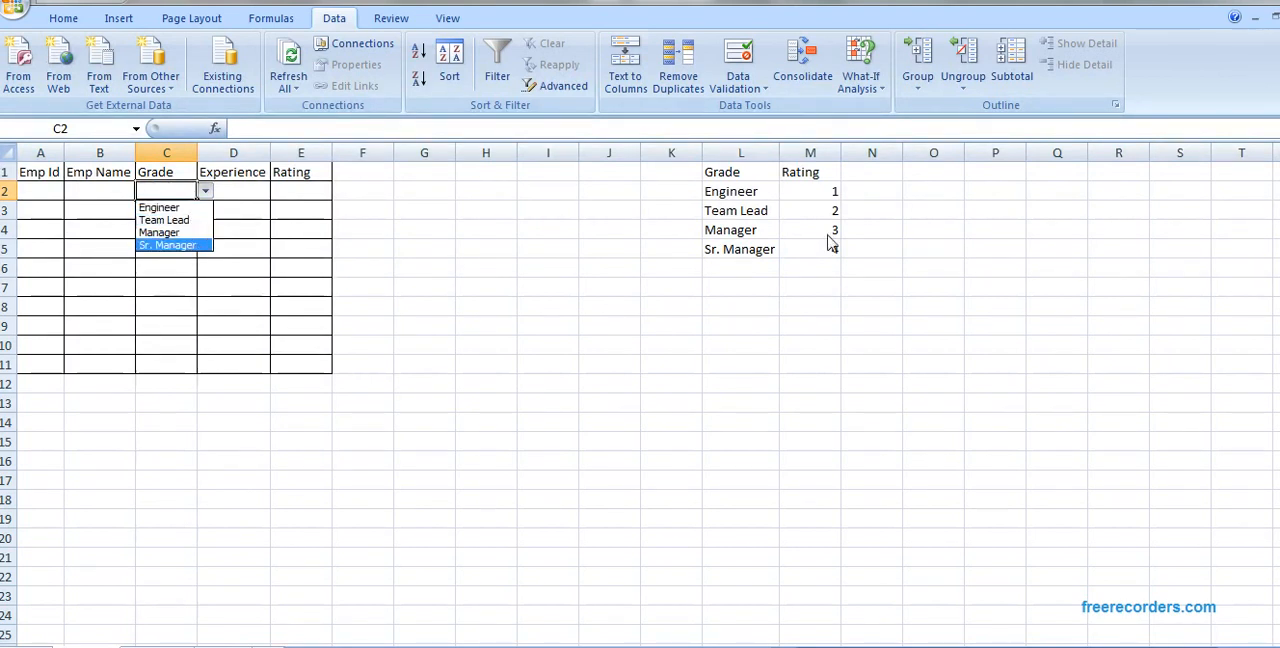
click(748, 193)
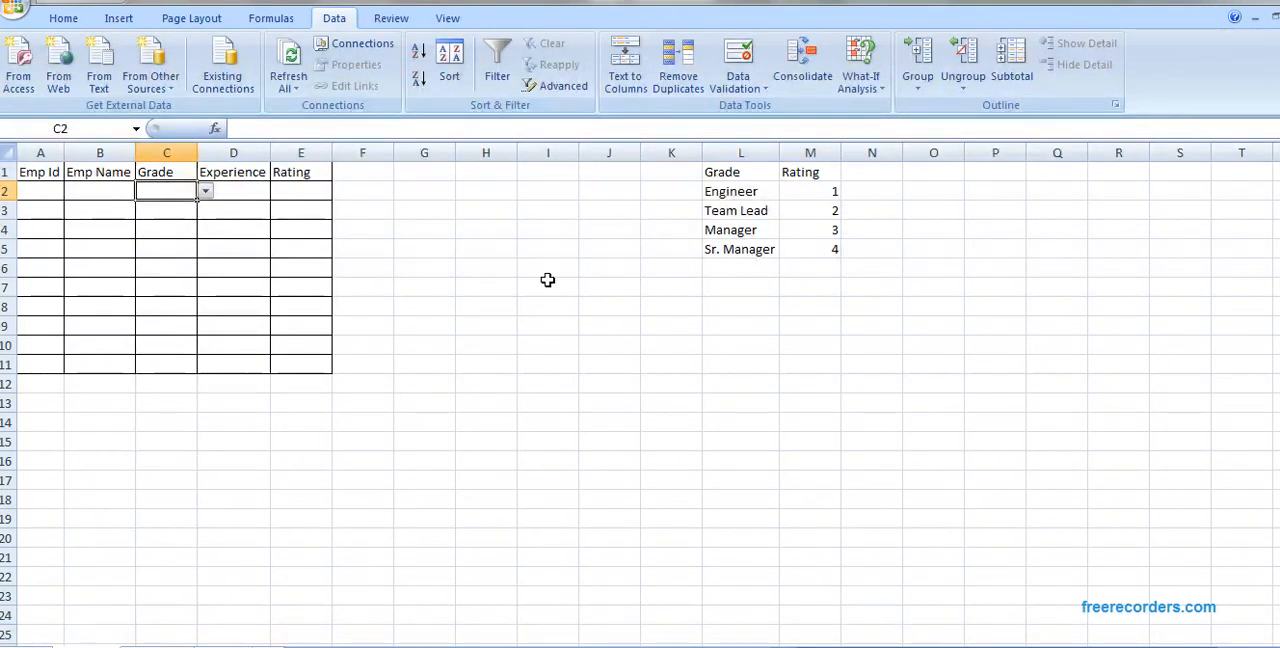
click(207, 192)
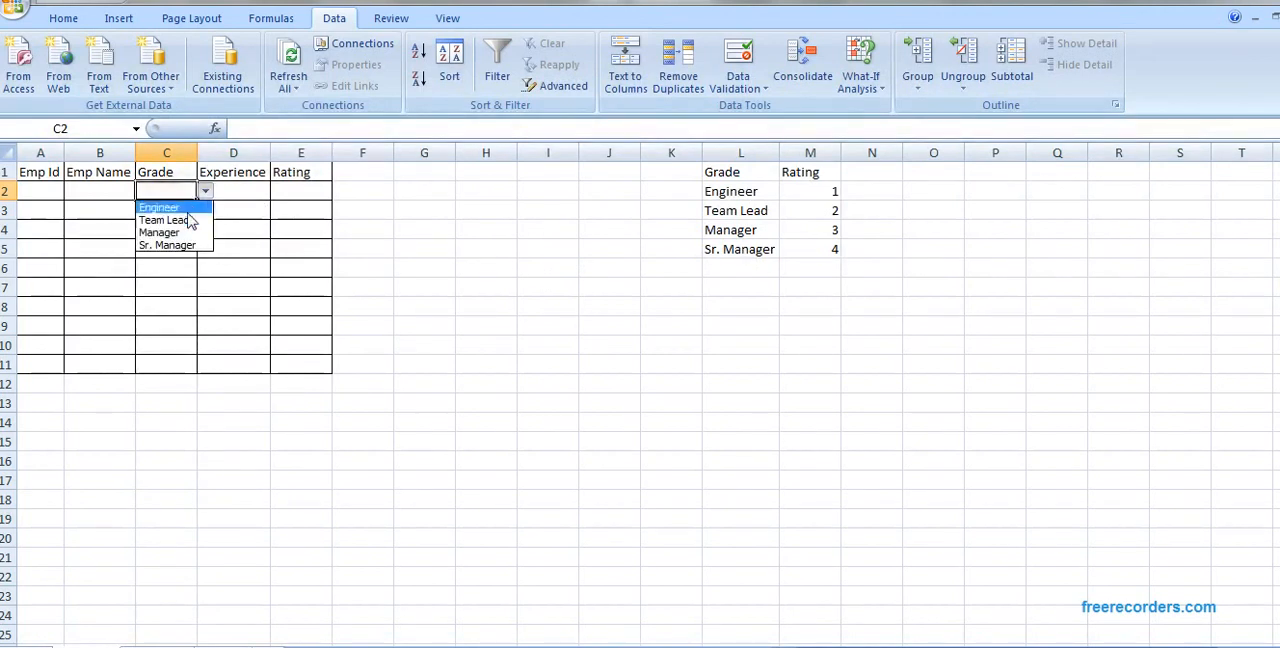
click(186, 209)
click(206, 192)
click(196, 220)
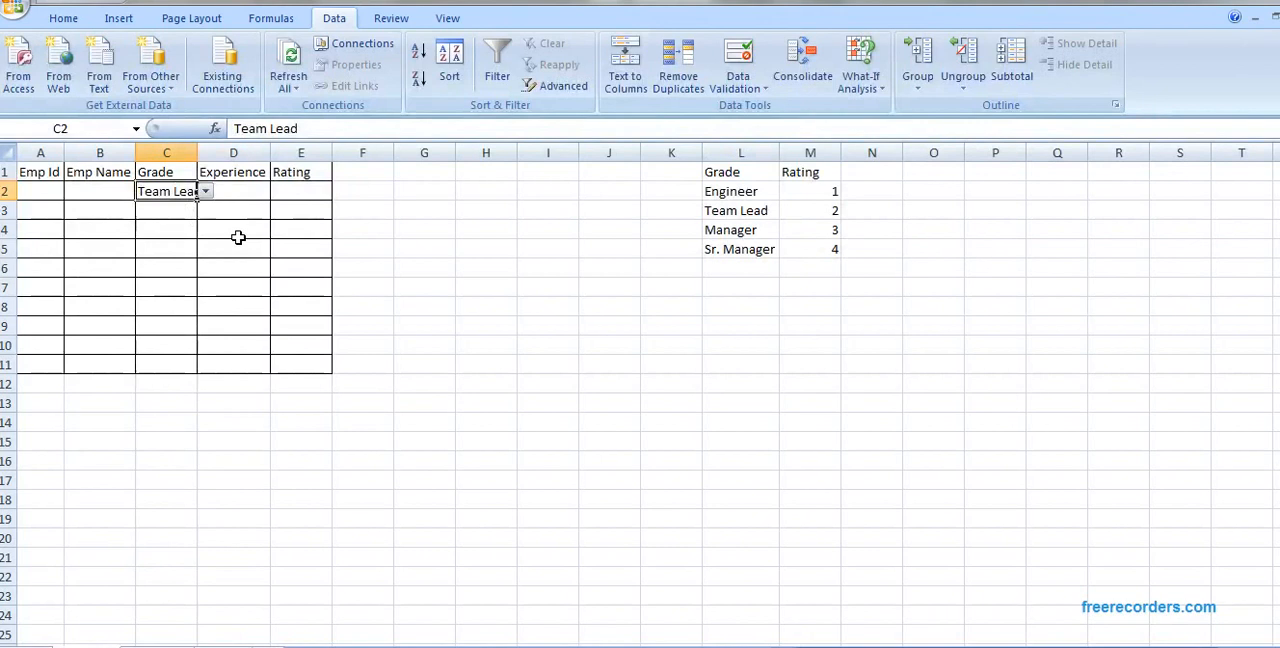
Step: Test C2 with the unlisted grade "Sr tester", cancel it, and choose Engineer from the cell's list instead
text(Sr)
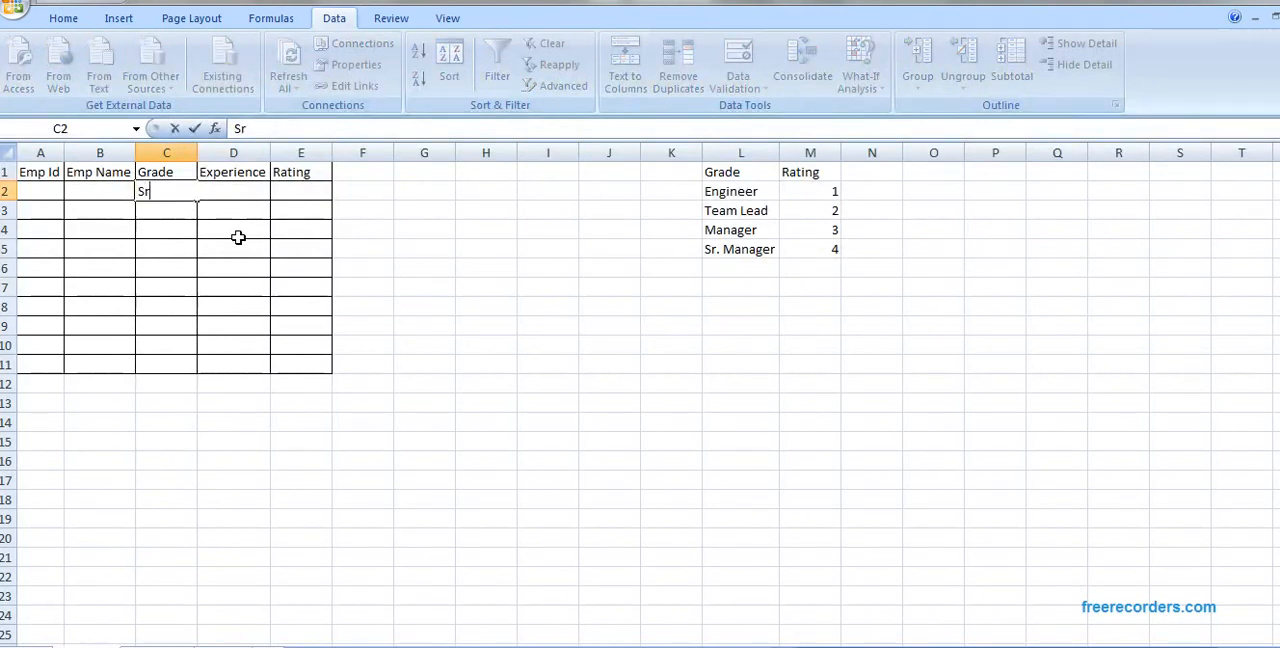
text( tester)
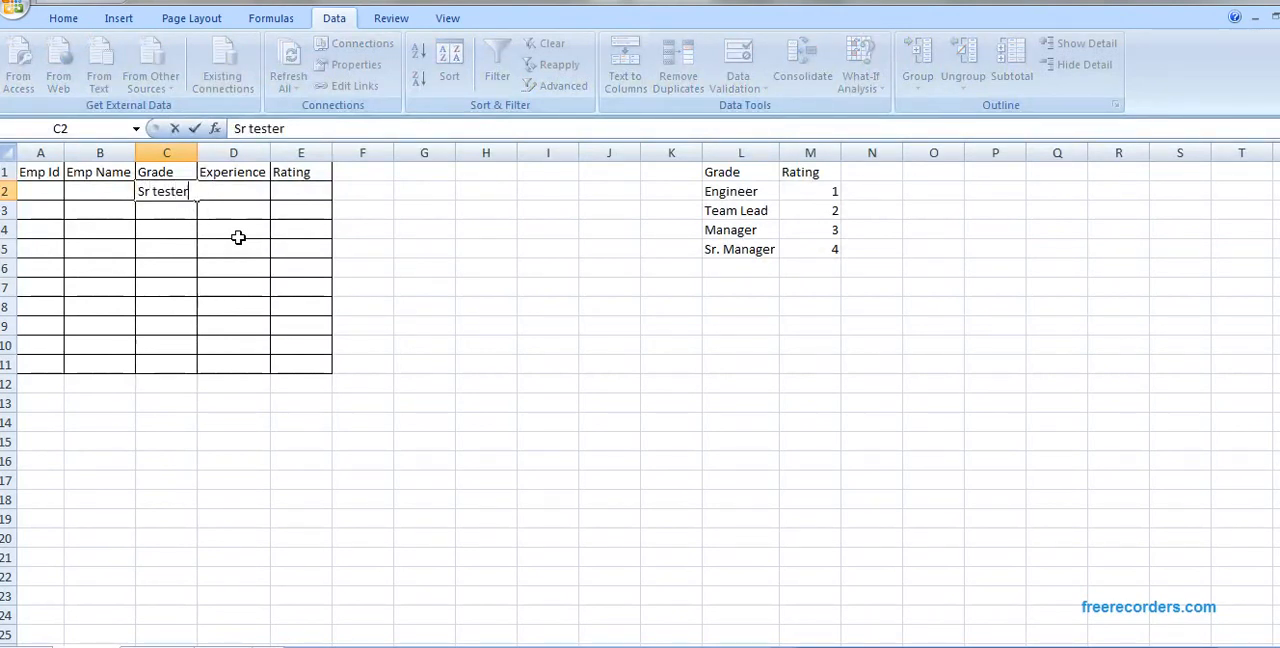
key(Return)
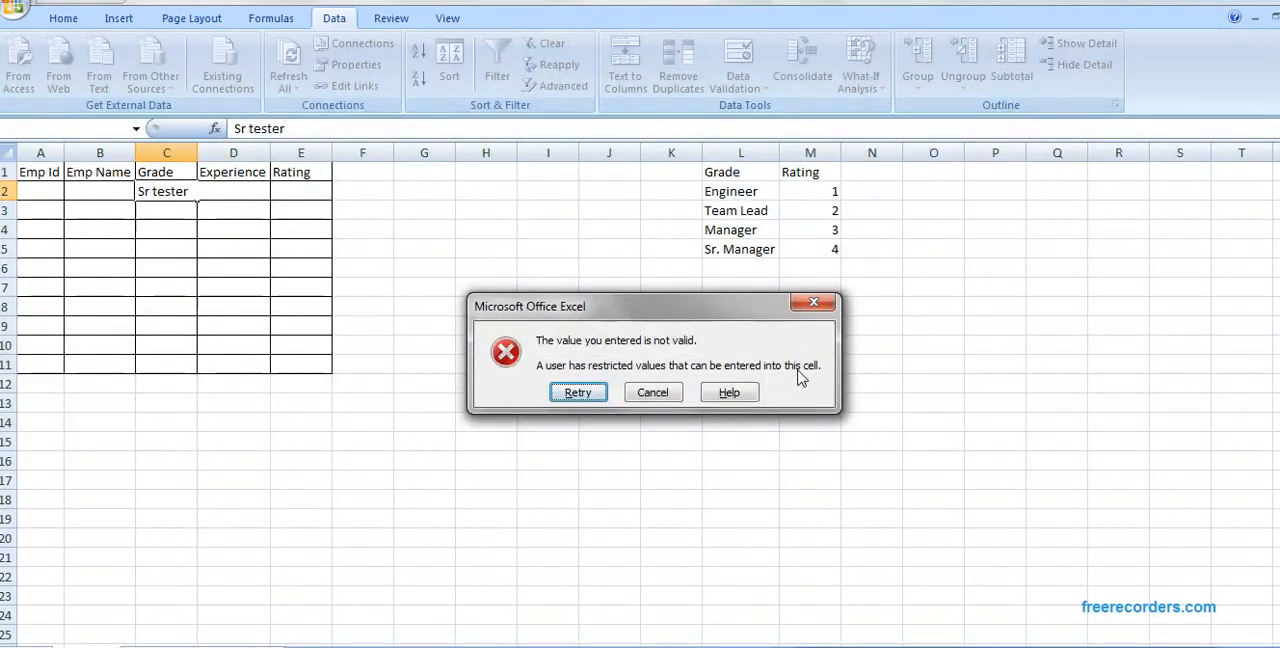
click(652, 392)
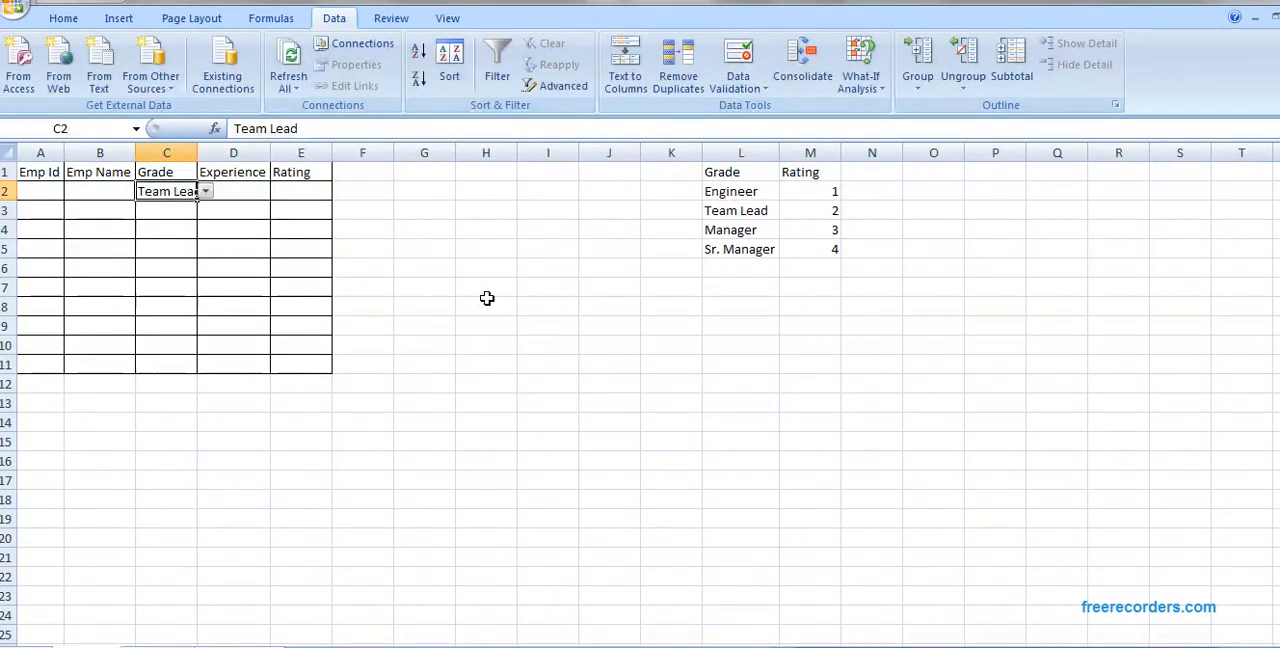
click(205, 191)
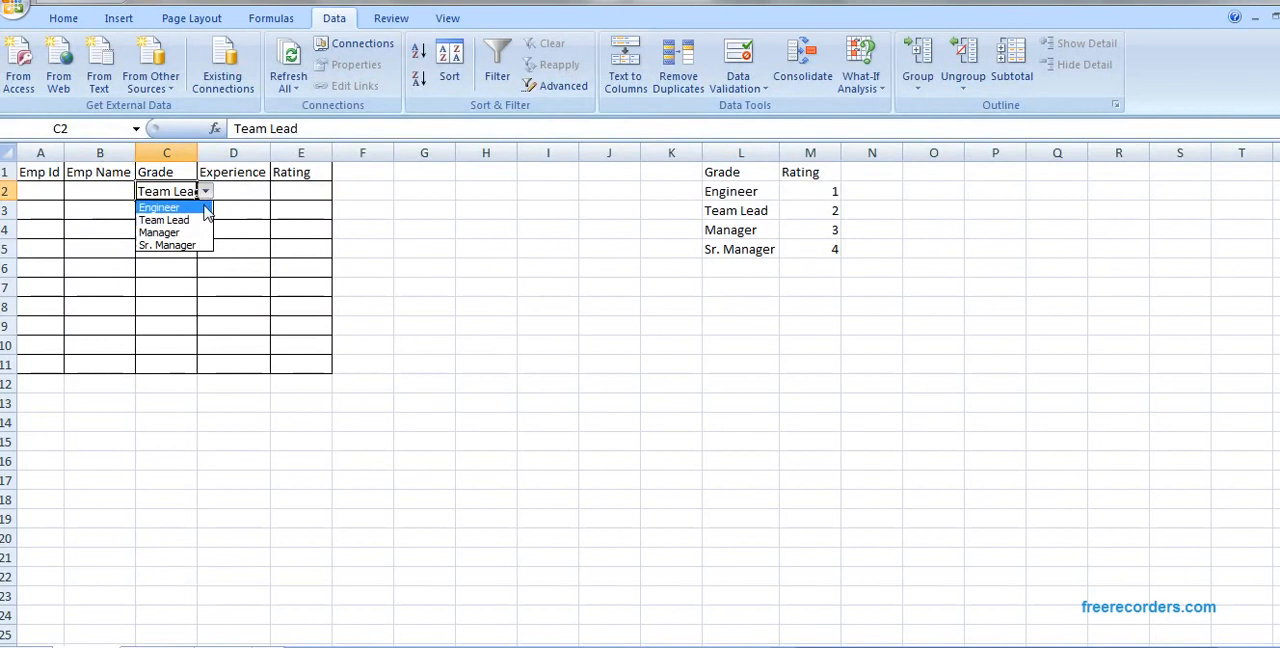
click(205, 207)
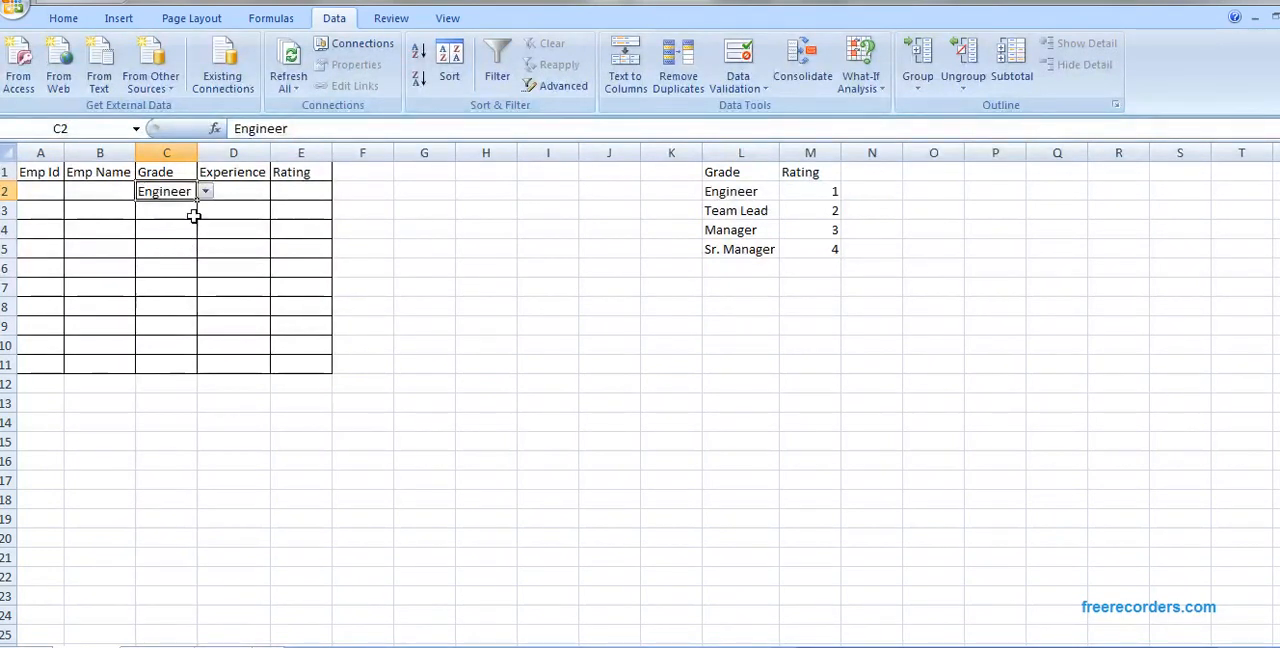
Step: Add a List data validation rule to C3 with the source "Engineer, Team Lead, Manager, Sr. Manager", and check its options
click(184, 212)
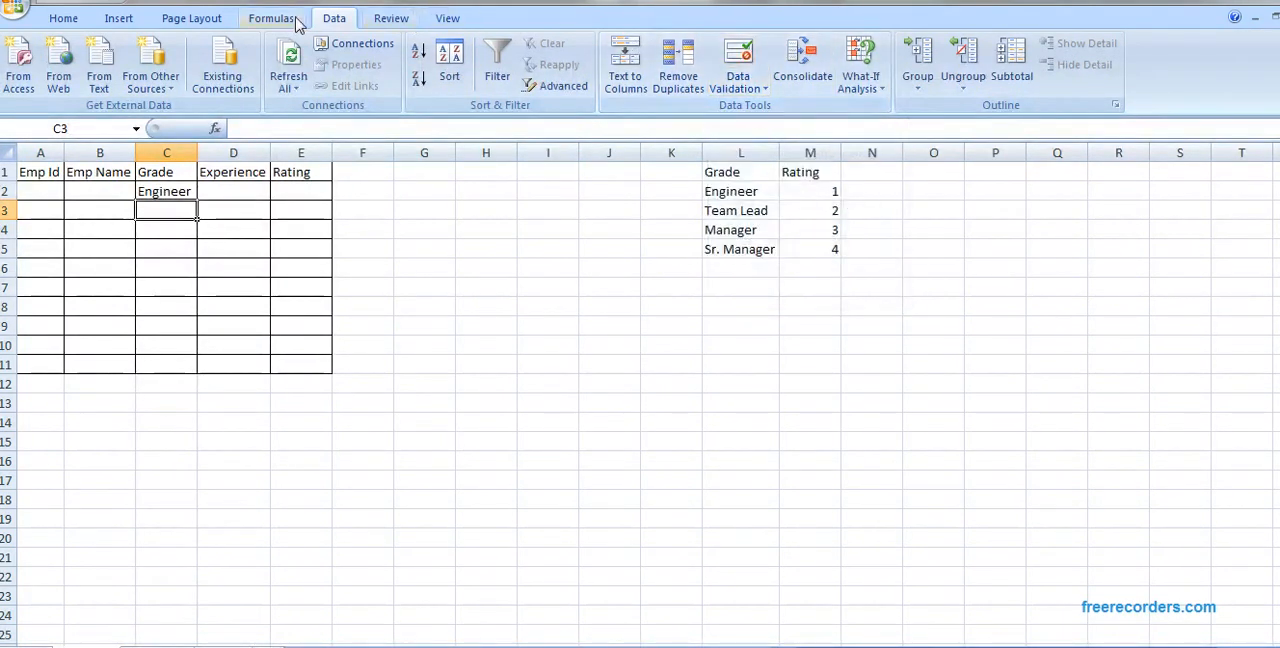
click(742, 60)
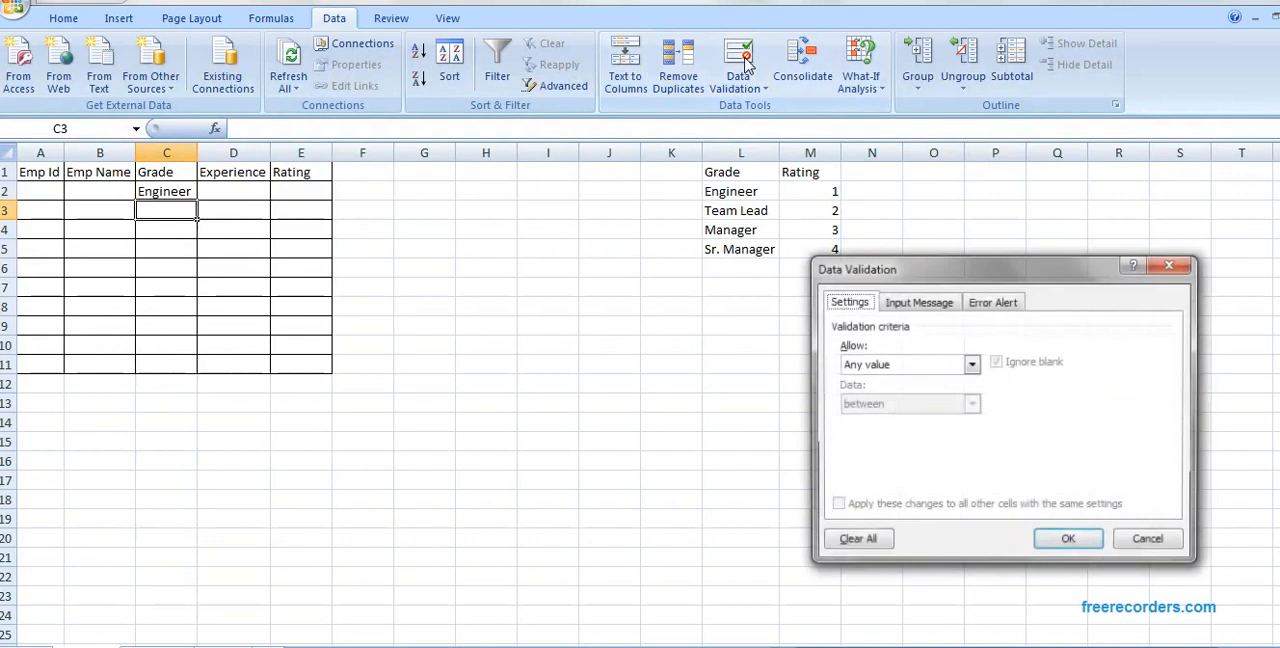
click(943, 369)
click(921, 419)
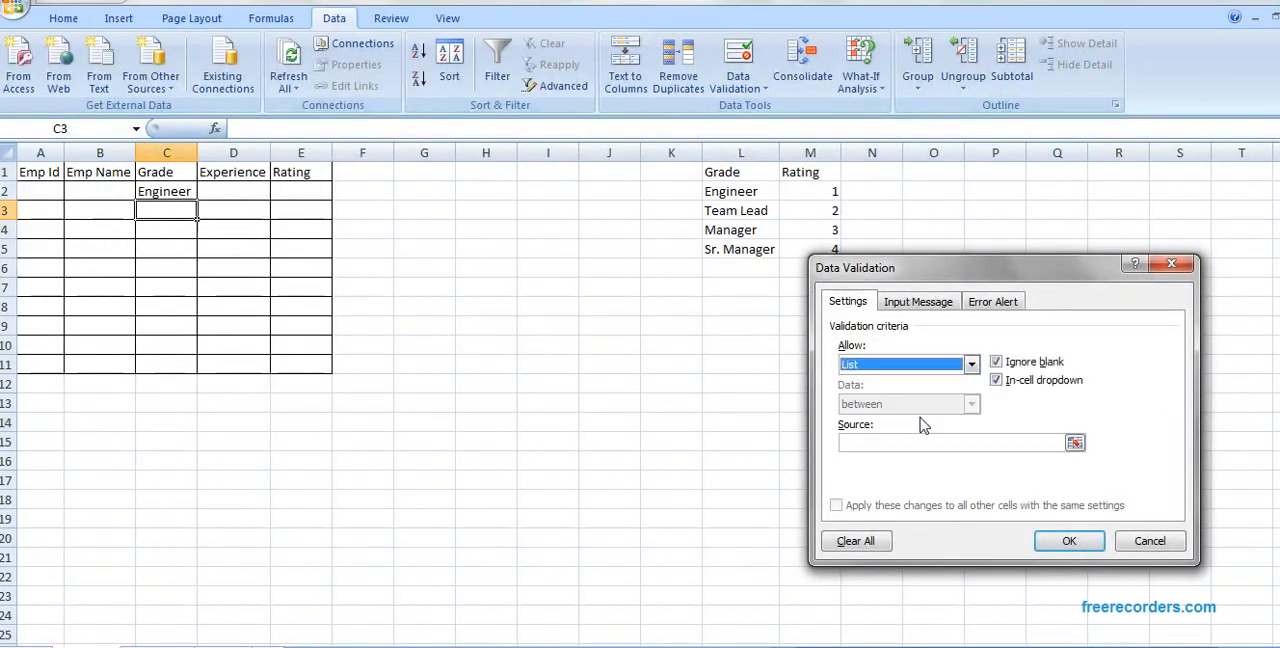
click(920, 445)
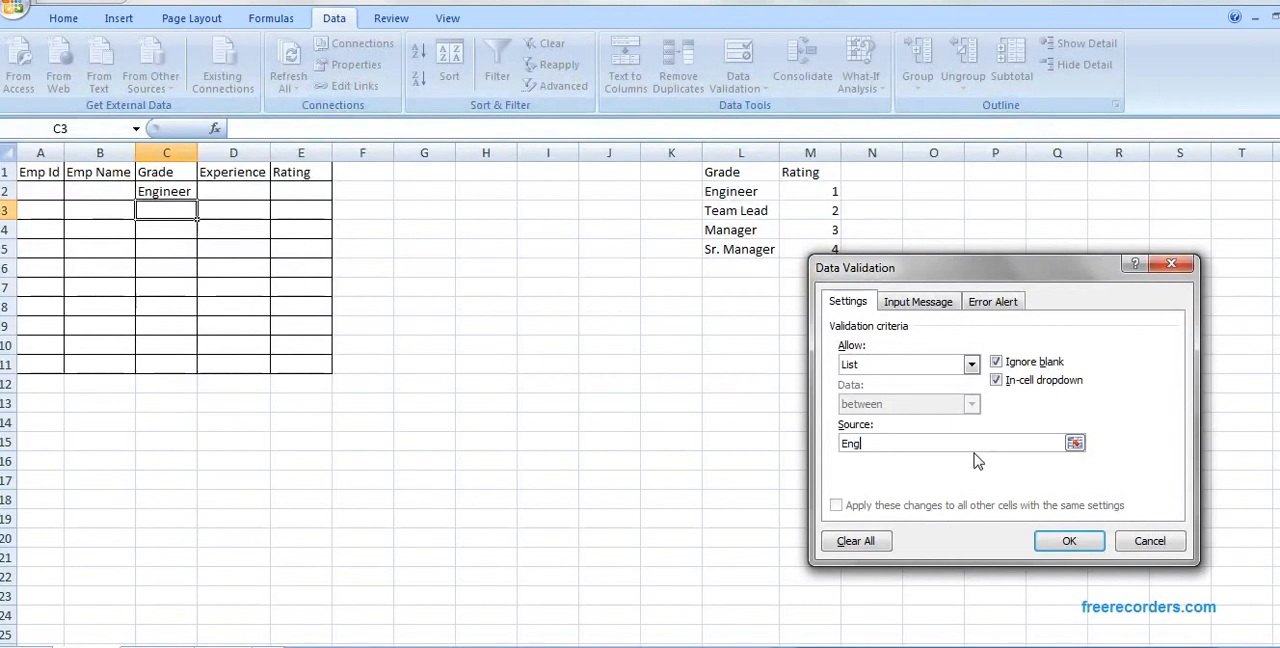
text(eer, Team Lead, )
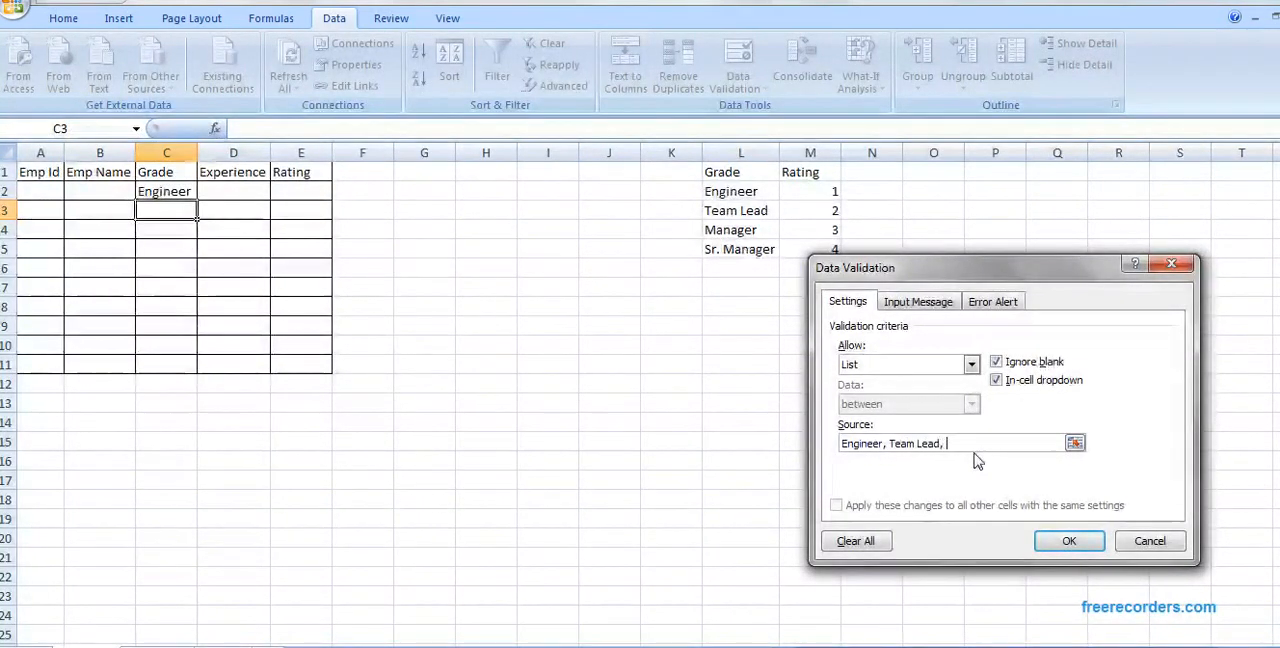
text(Manager, Sr. )
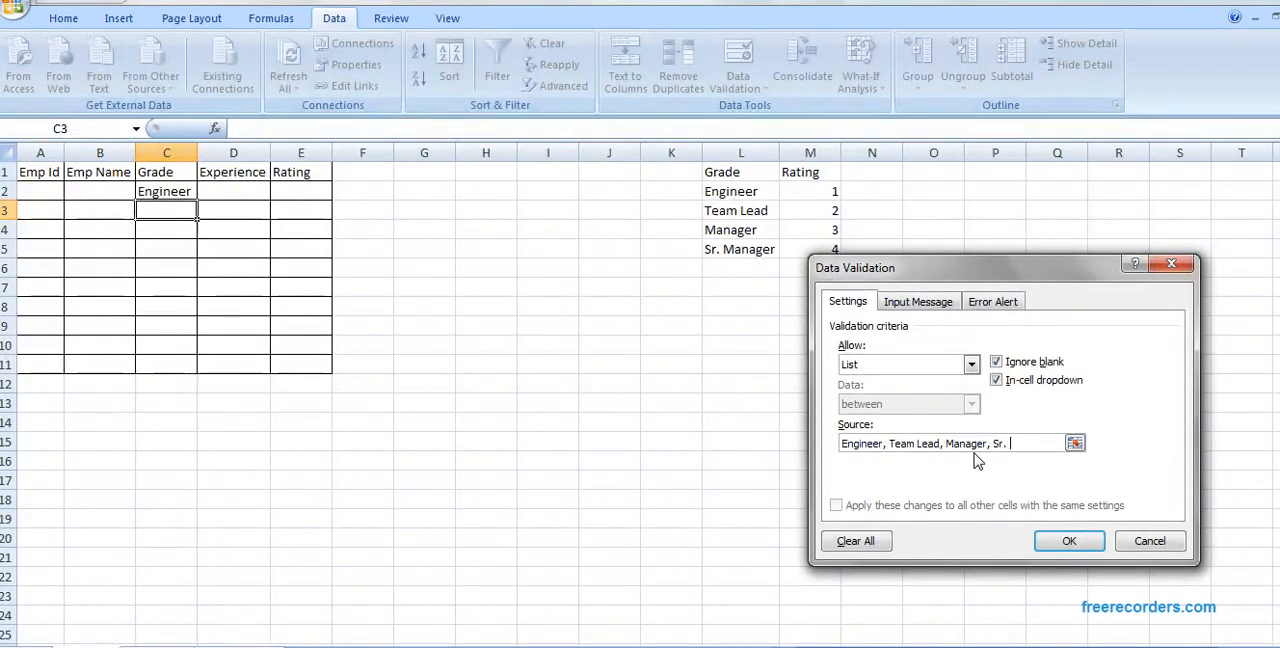
text(manager)
click(1018, 443)
key(BackSpace)
text(Manager)
click(1067, 541)
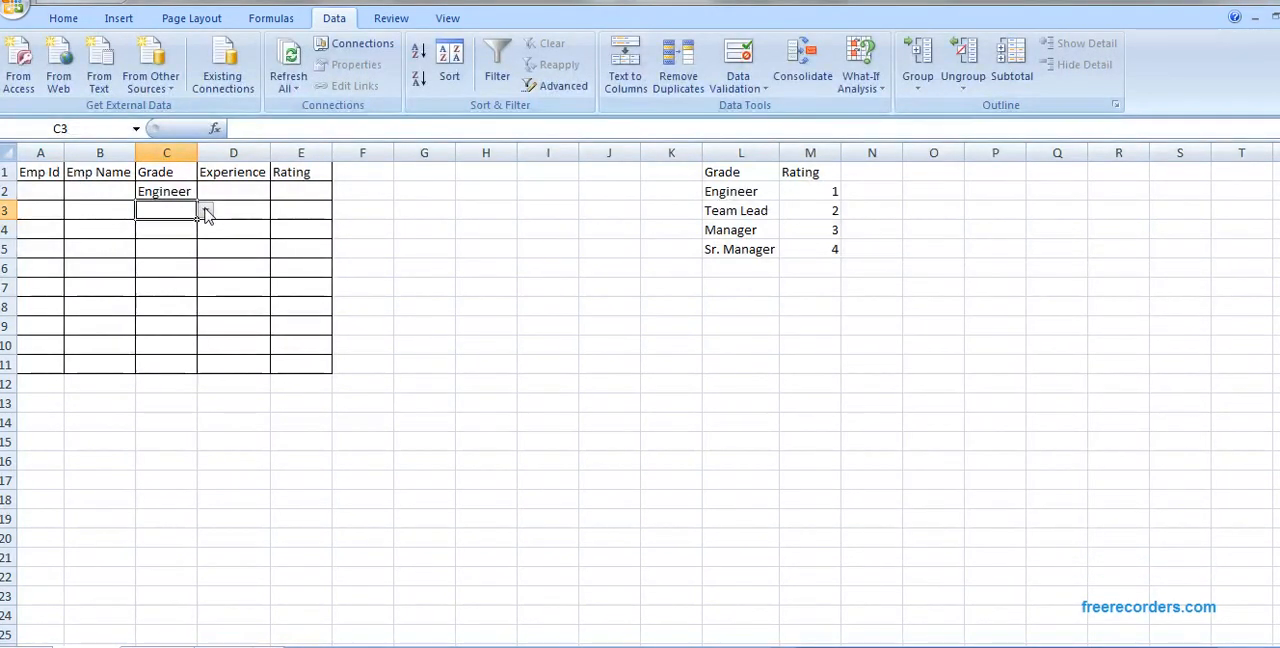
click(205, 212)
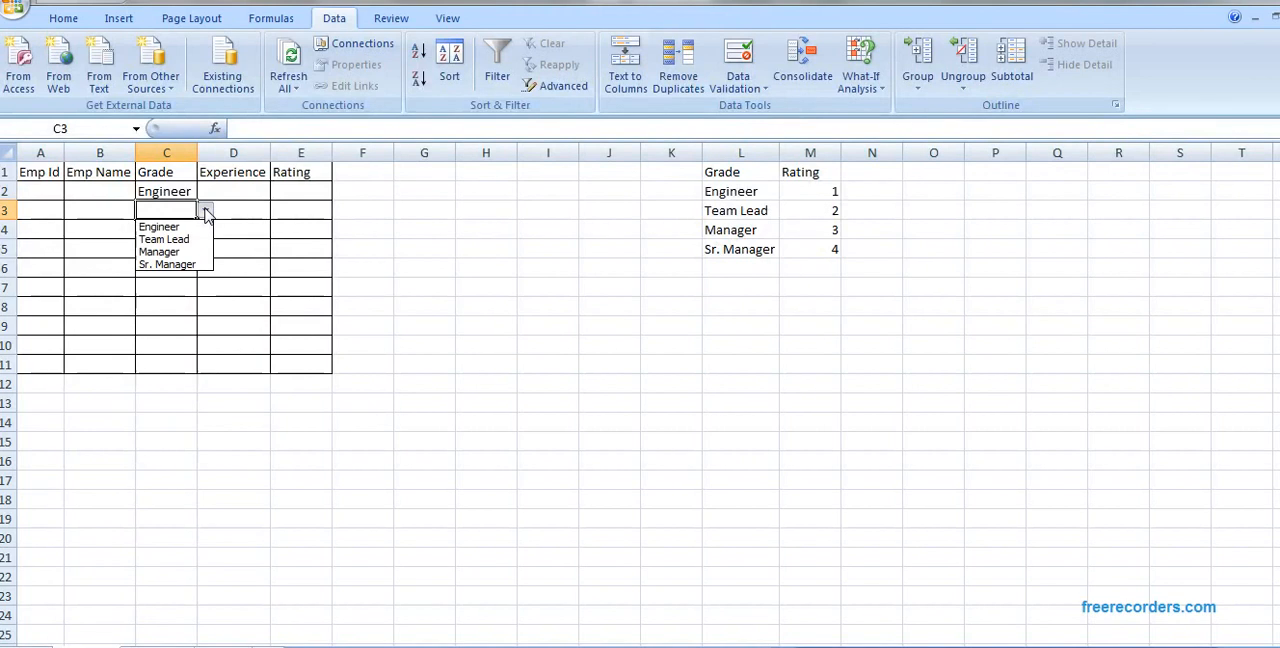
click(205, 212)
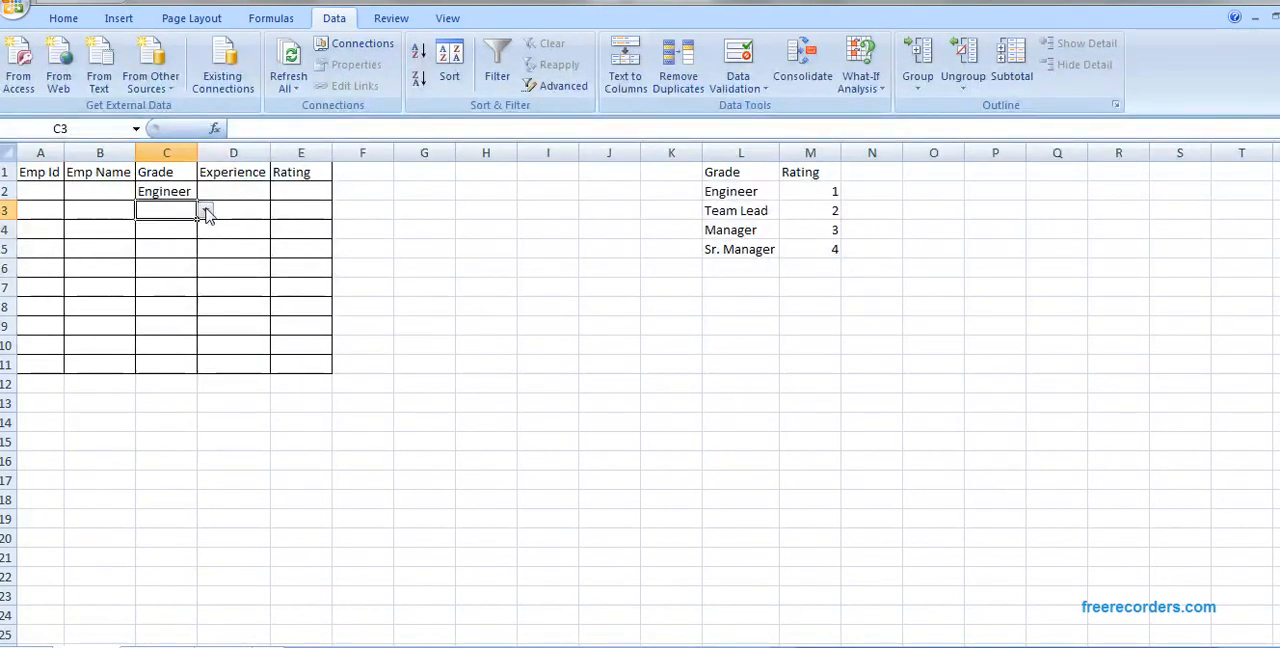
Step: Insert "Technology" before "Lead" in the Team Lead entry of the grade source list in L3
click(768, 213)
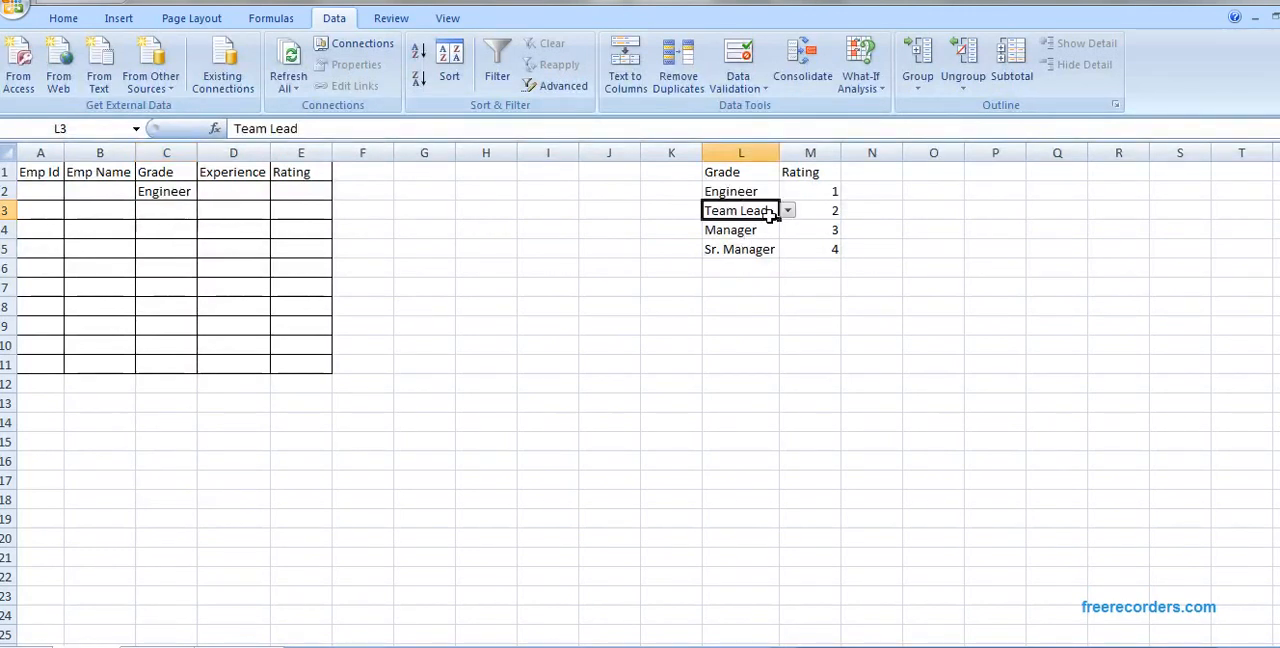
click(269, 128)
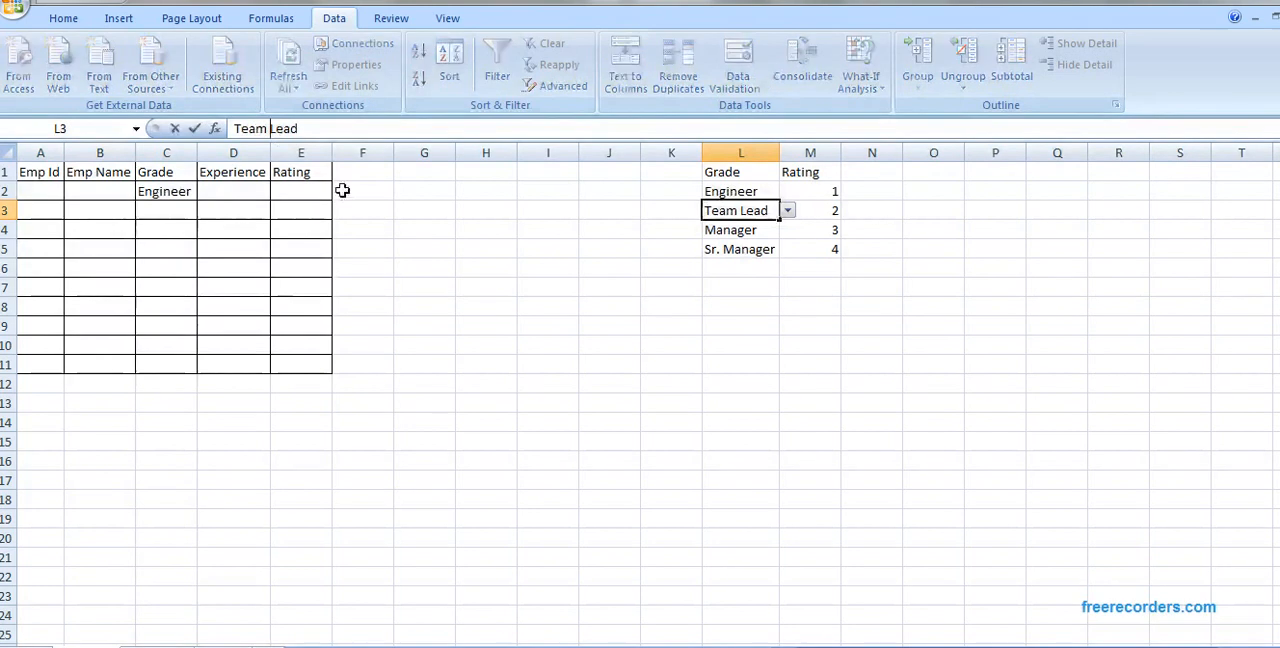
text(Tec)
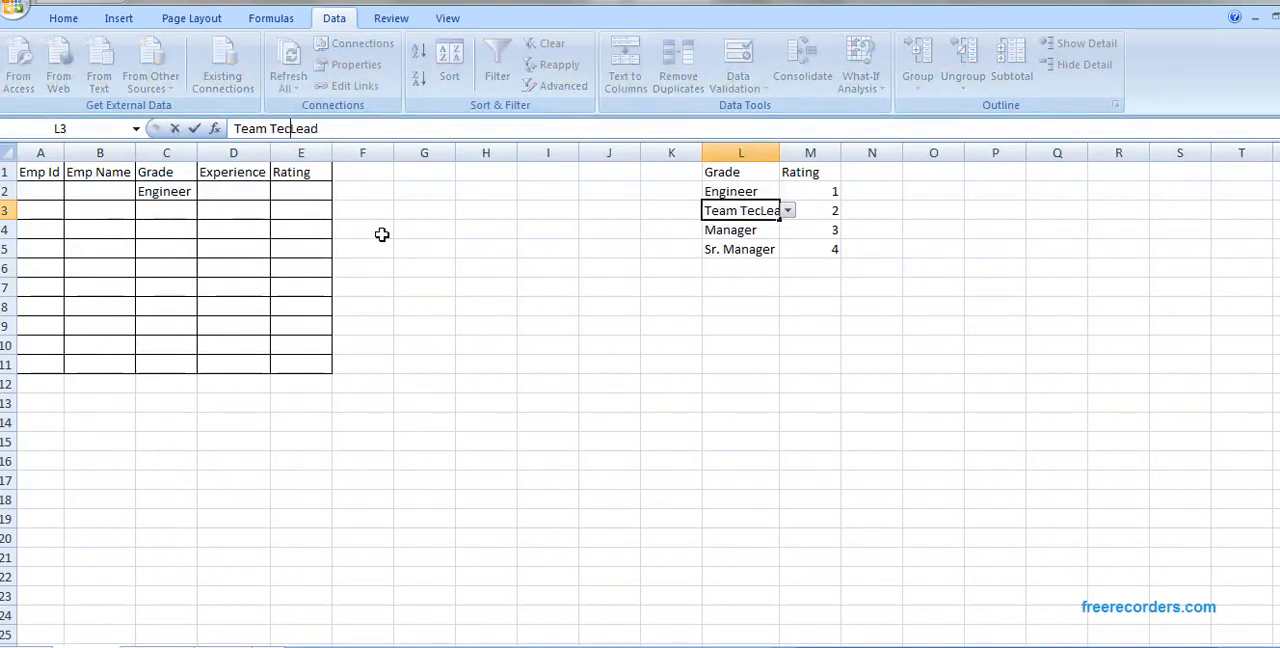
text(hno)
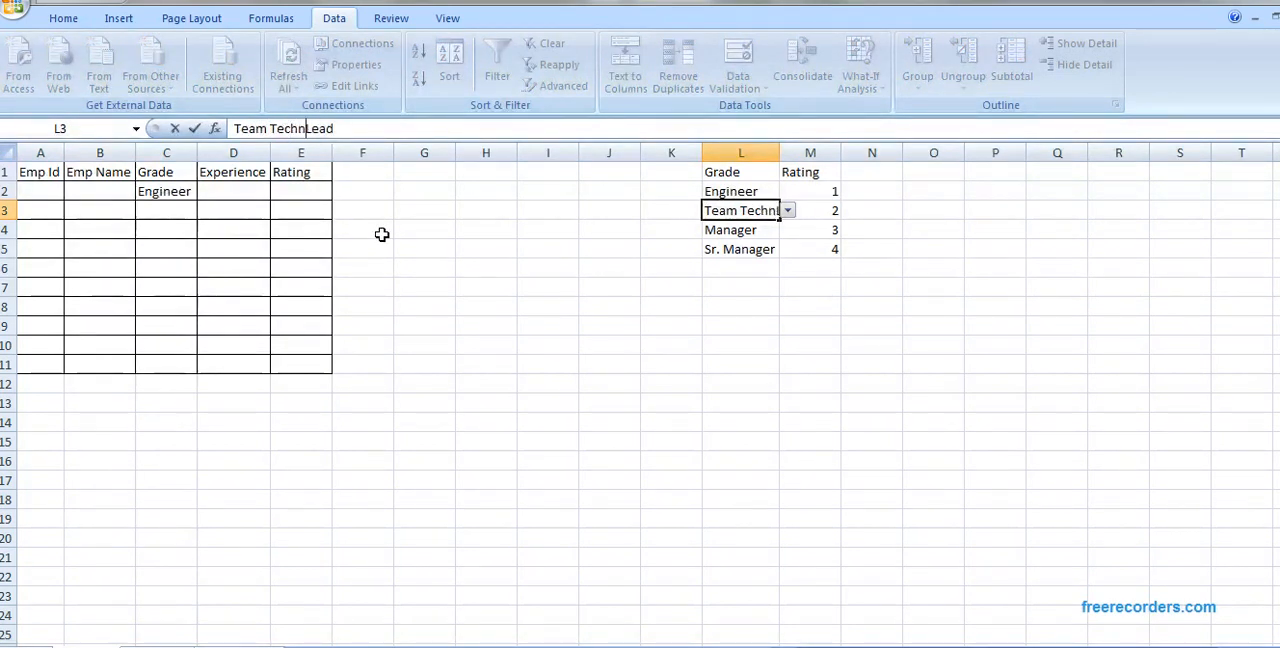
text(logy)
key(Return)
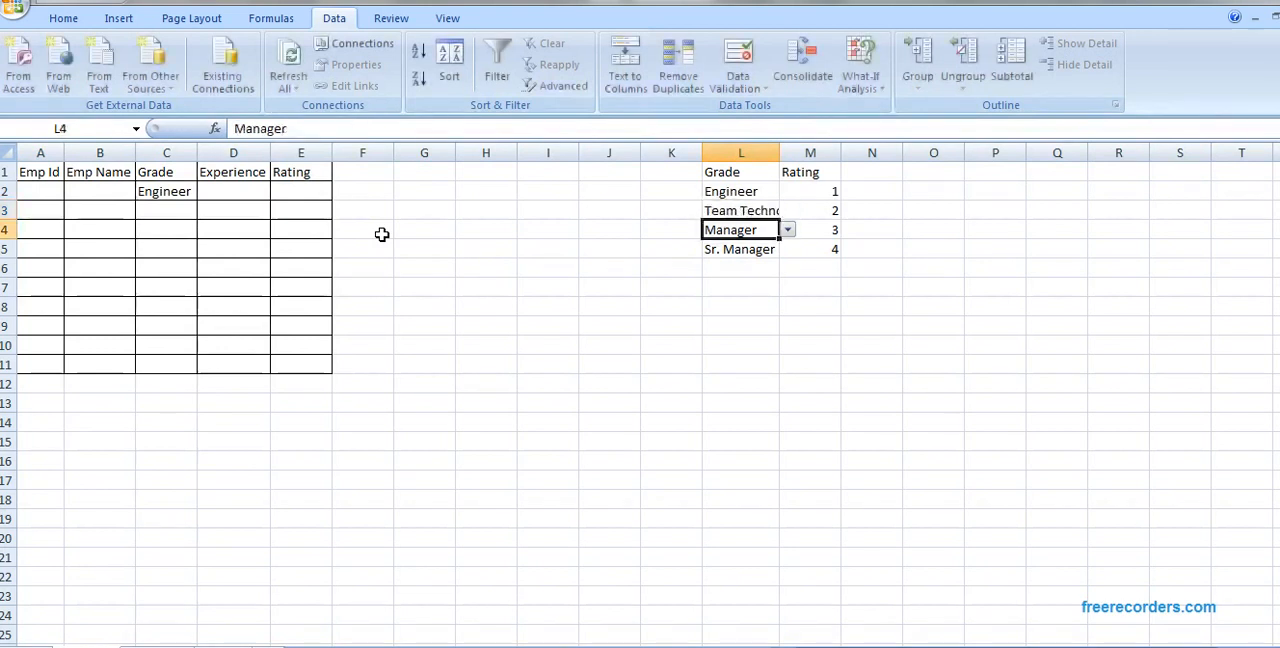
Step: Compare the options in C2's range-based grade list with those in C3's typed-value list
click(186, 195)
click(205, 192)
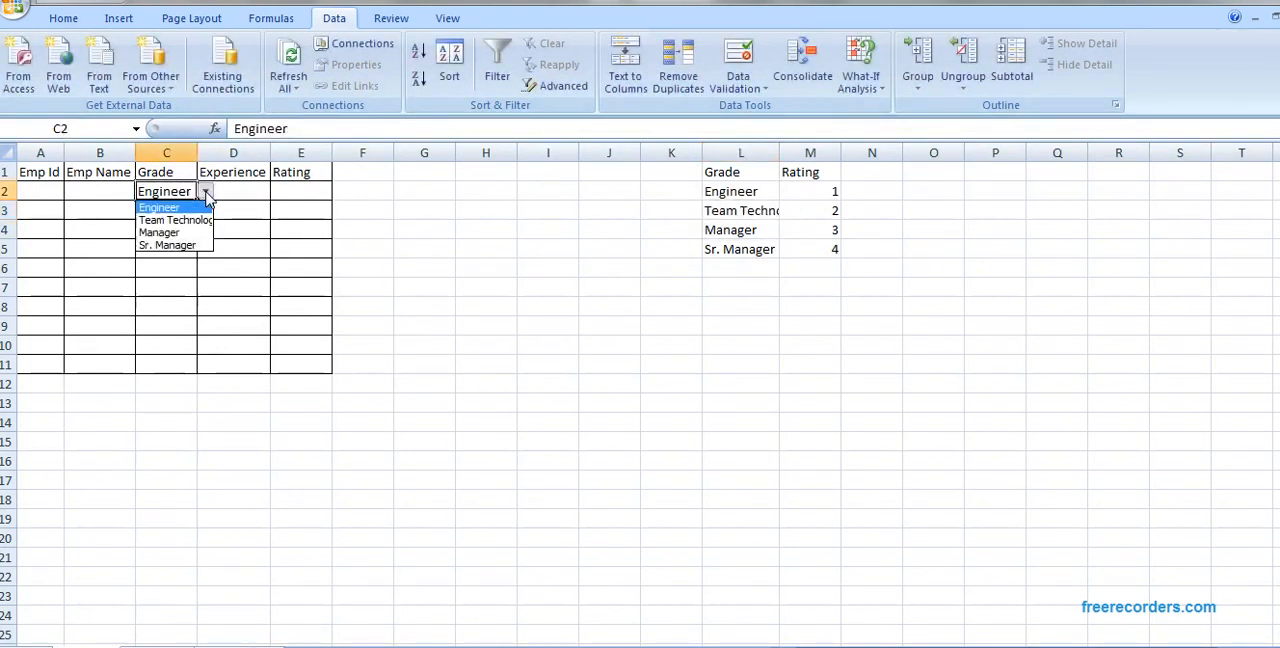
click(244, 226)
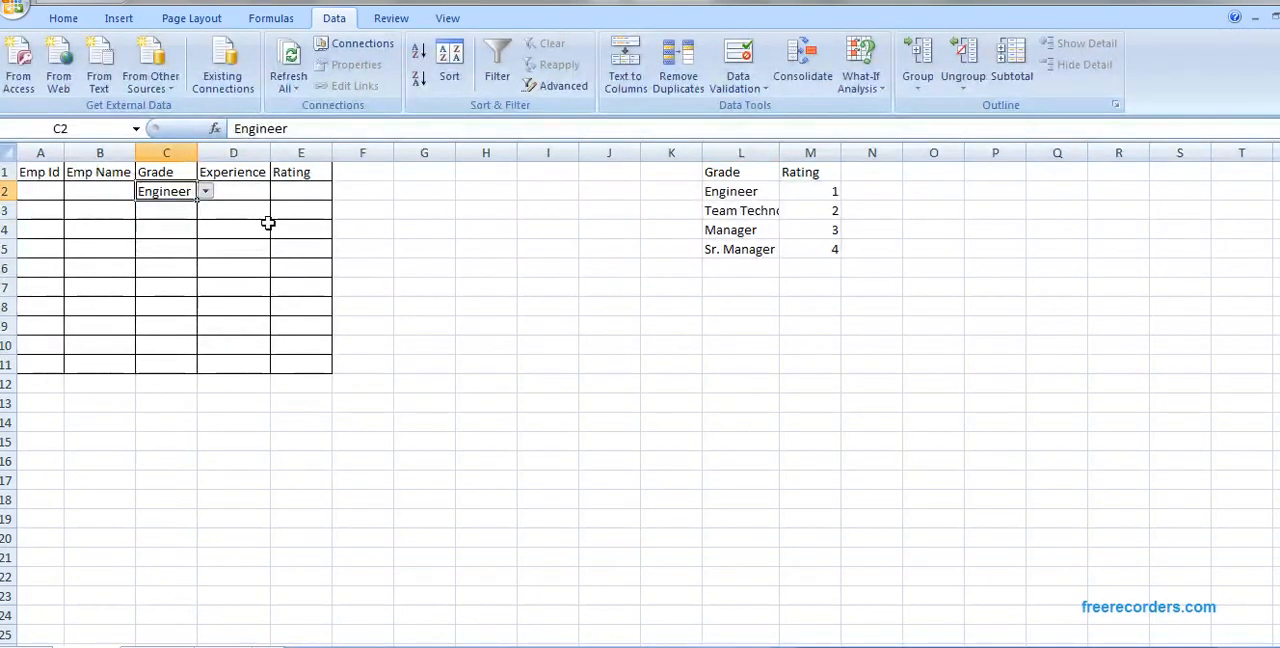
click(193, 213)
click(205, 211)
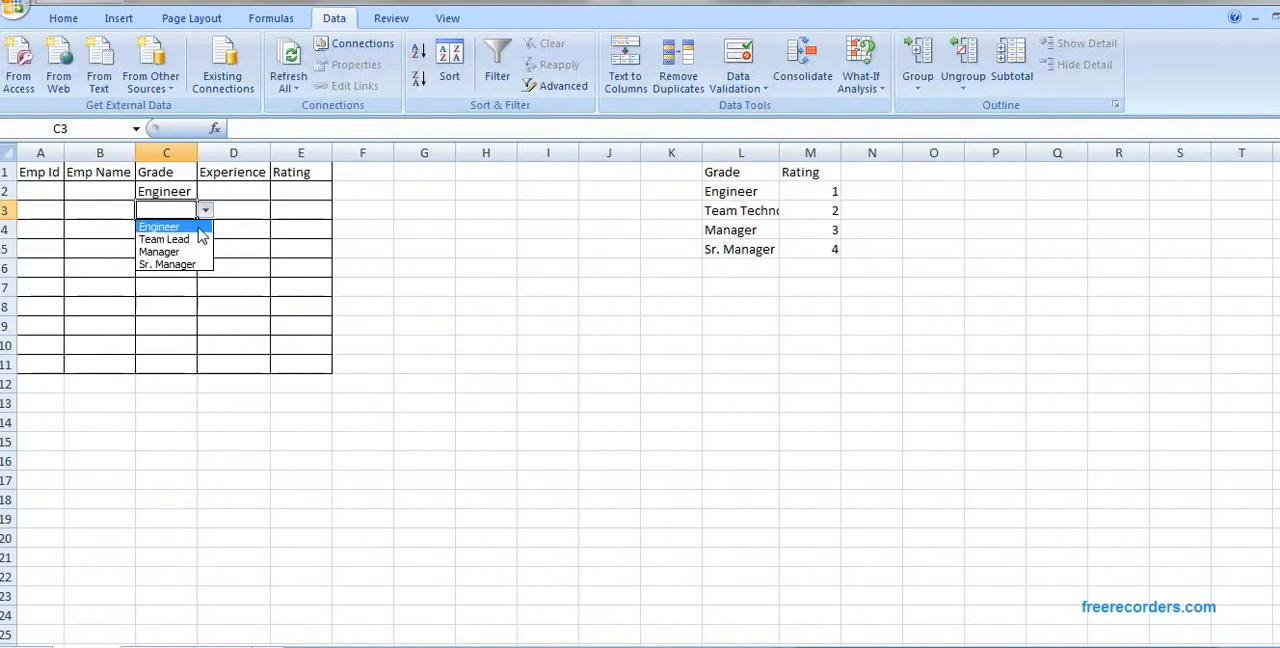
click(249, 218)
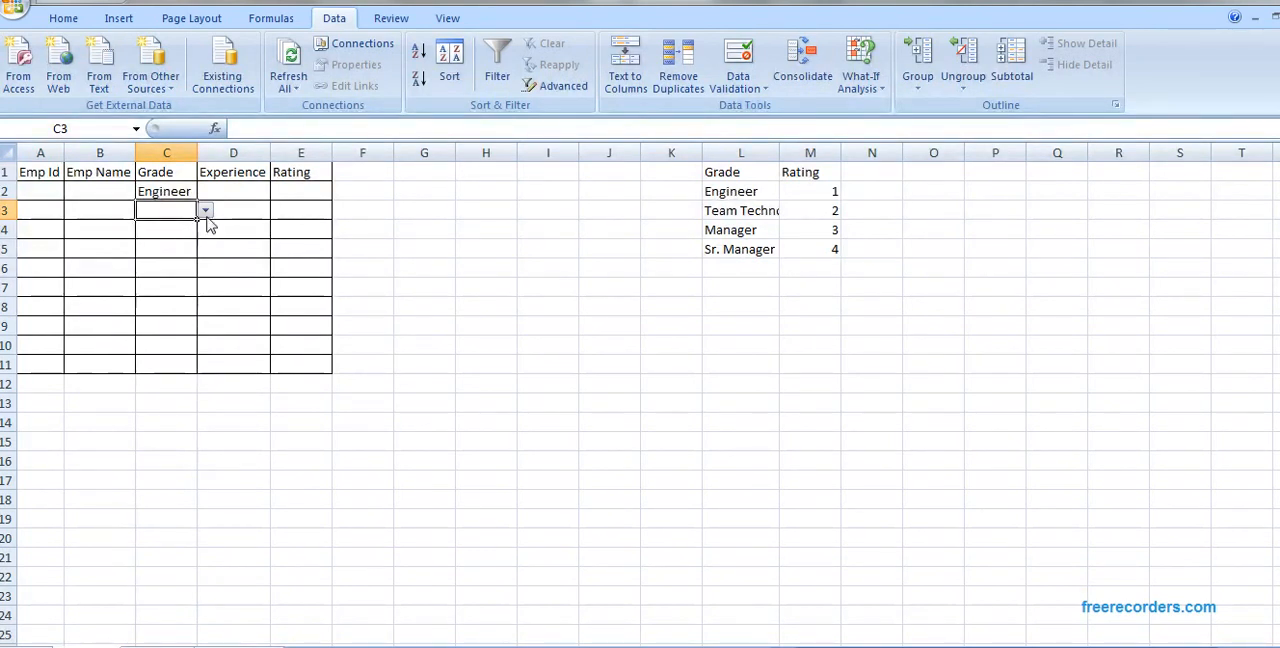
click(205, 213)
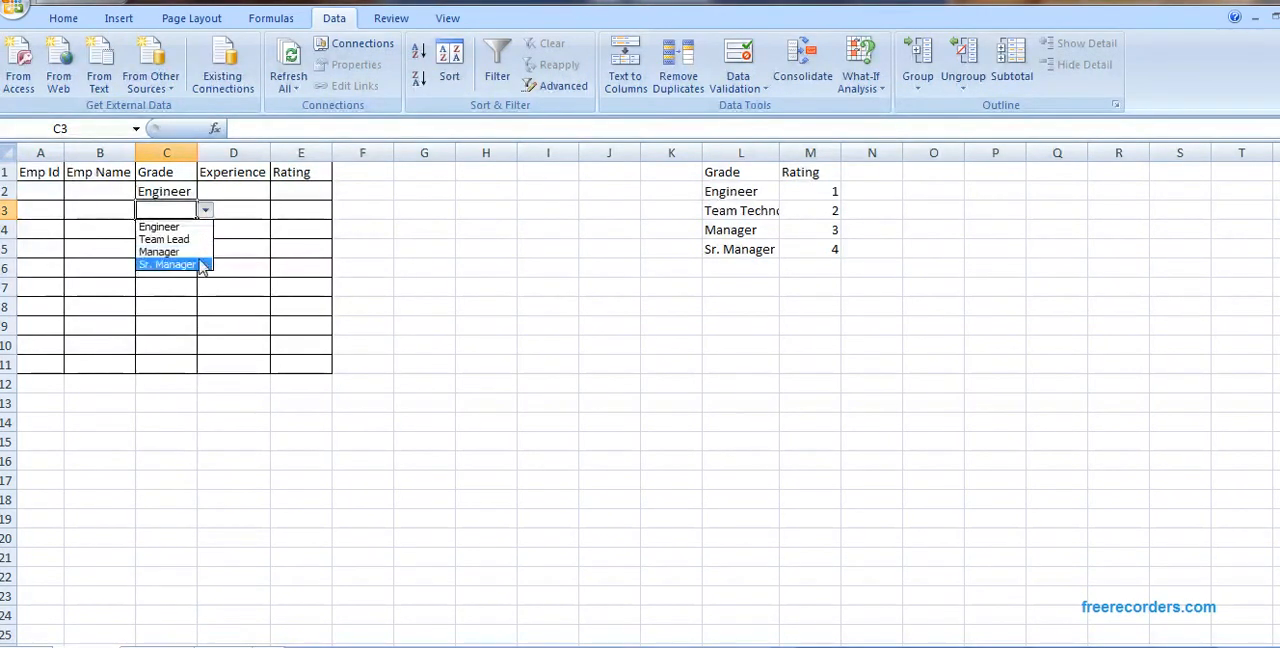
click(266, 211)
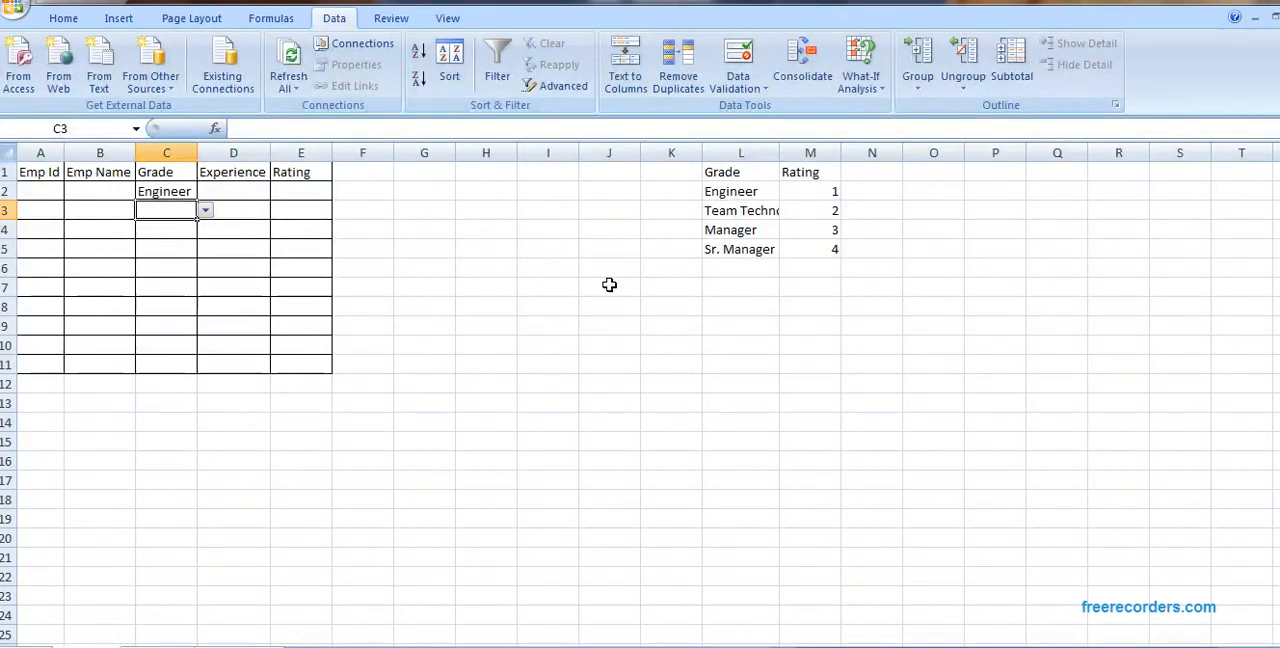
Step: Choose Team Lead from the grade list in C3
click(205, 211)
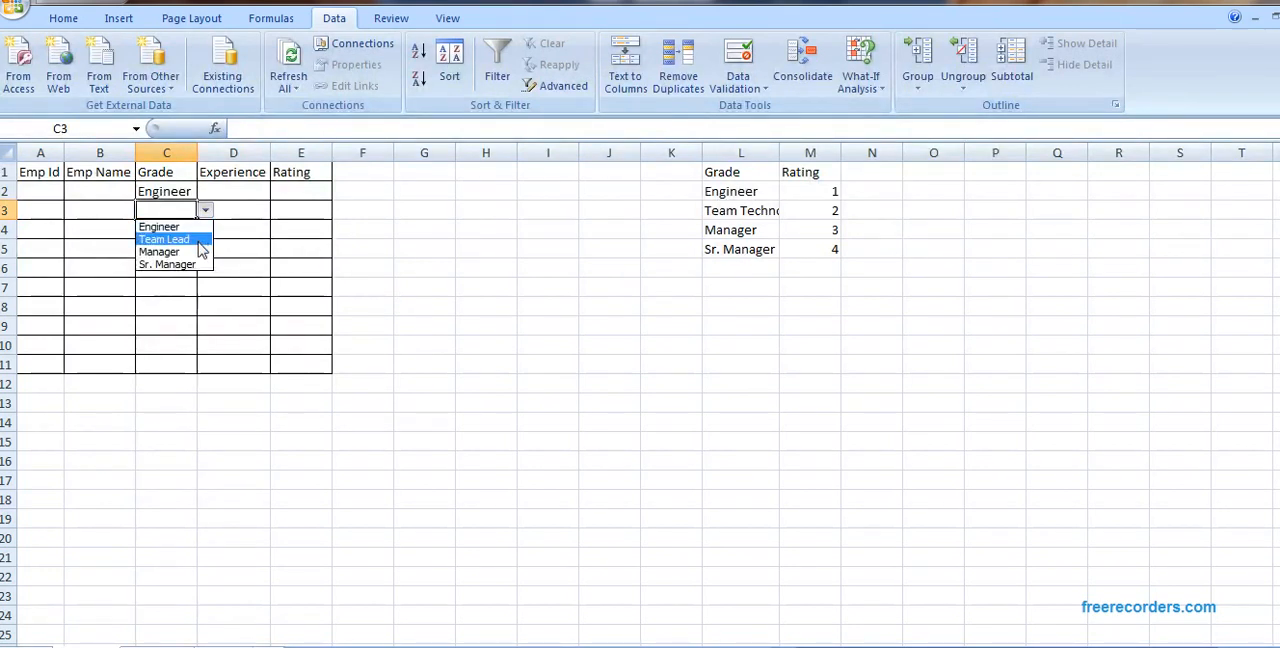
click(200, 240)
key(Return)
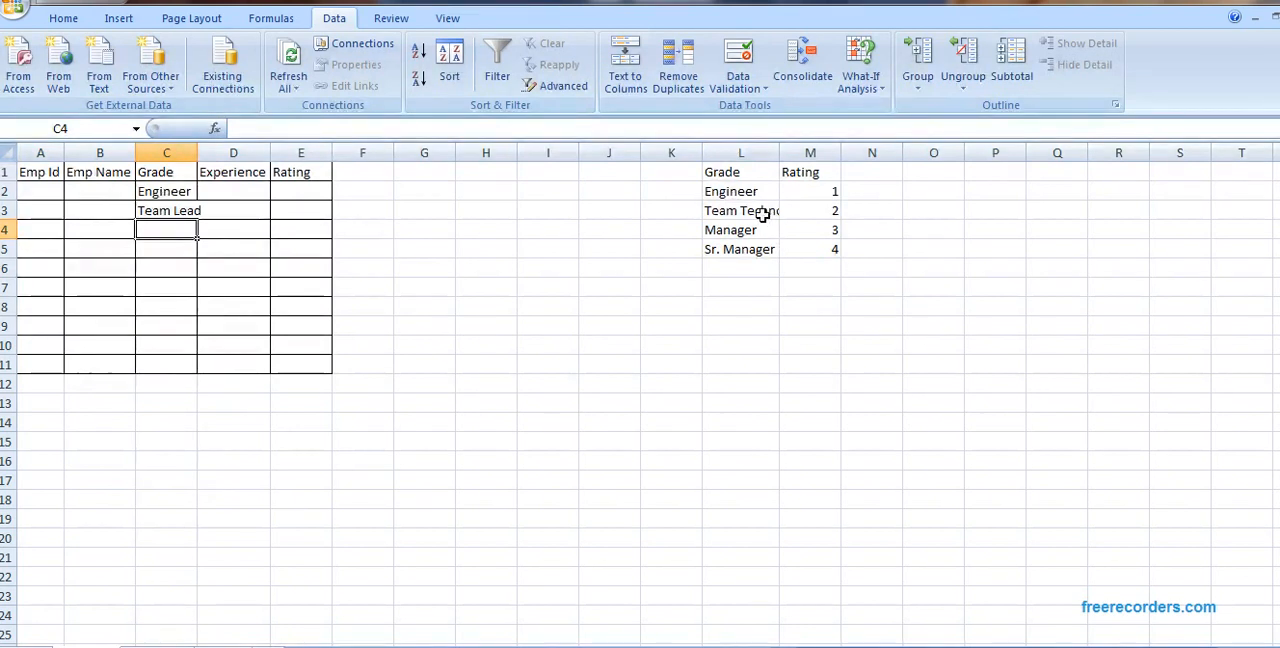
drag(749, 174, 749, 251)
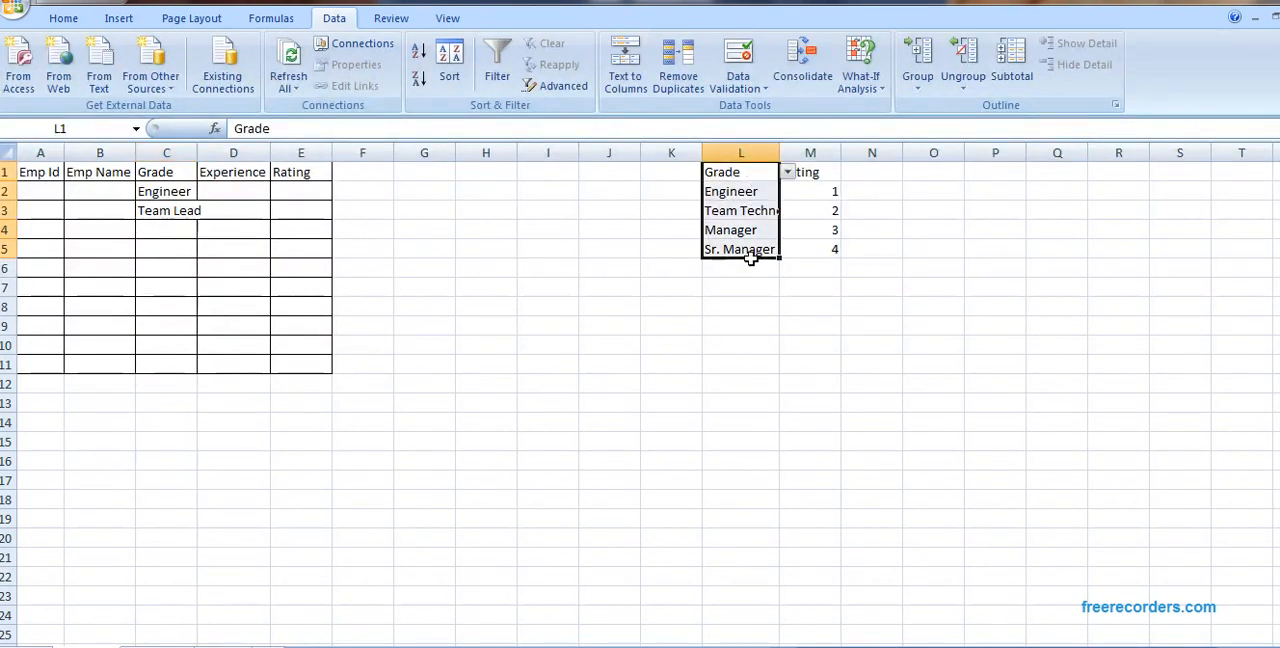
click(635, 288)
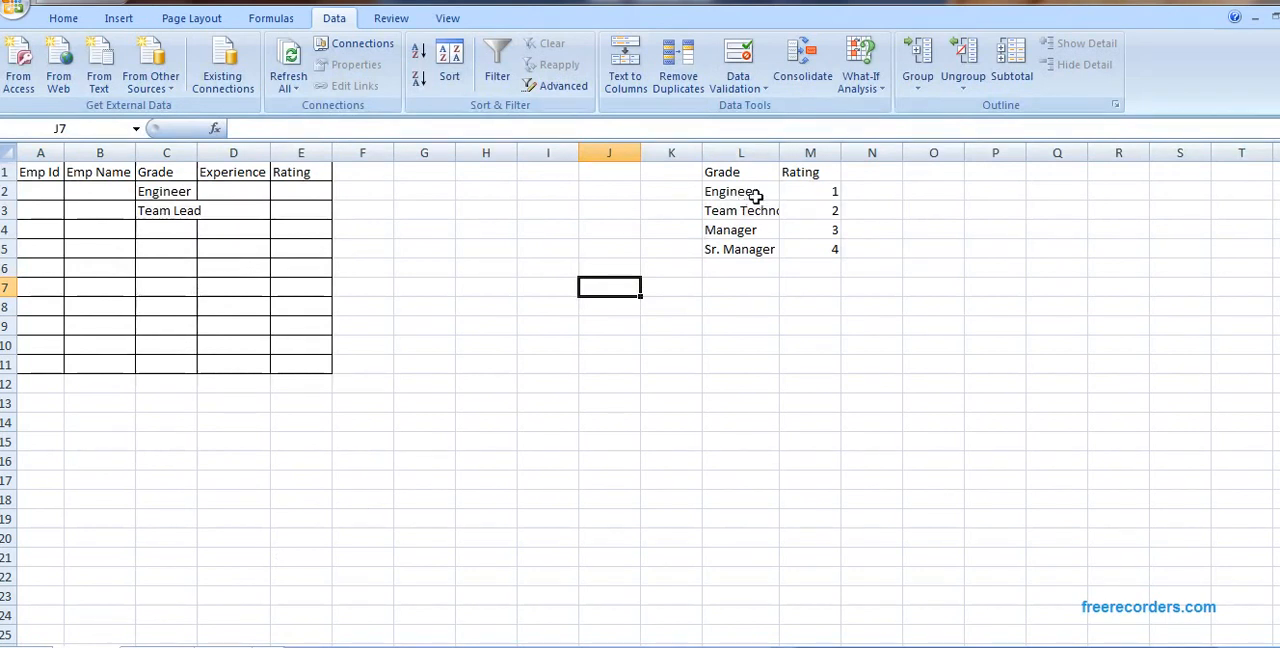
drag(755, 174, 752, 253)
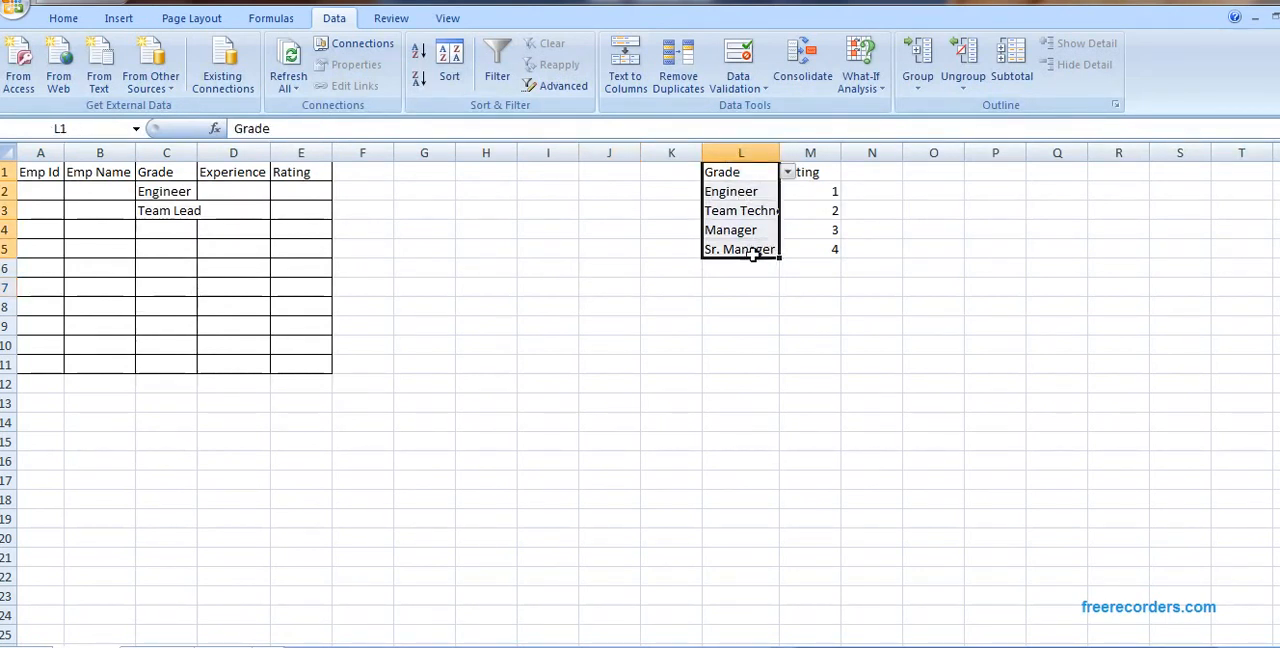
key(ctrl+c)
key(Escape)
click(424, 481)
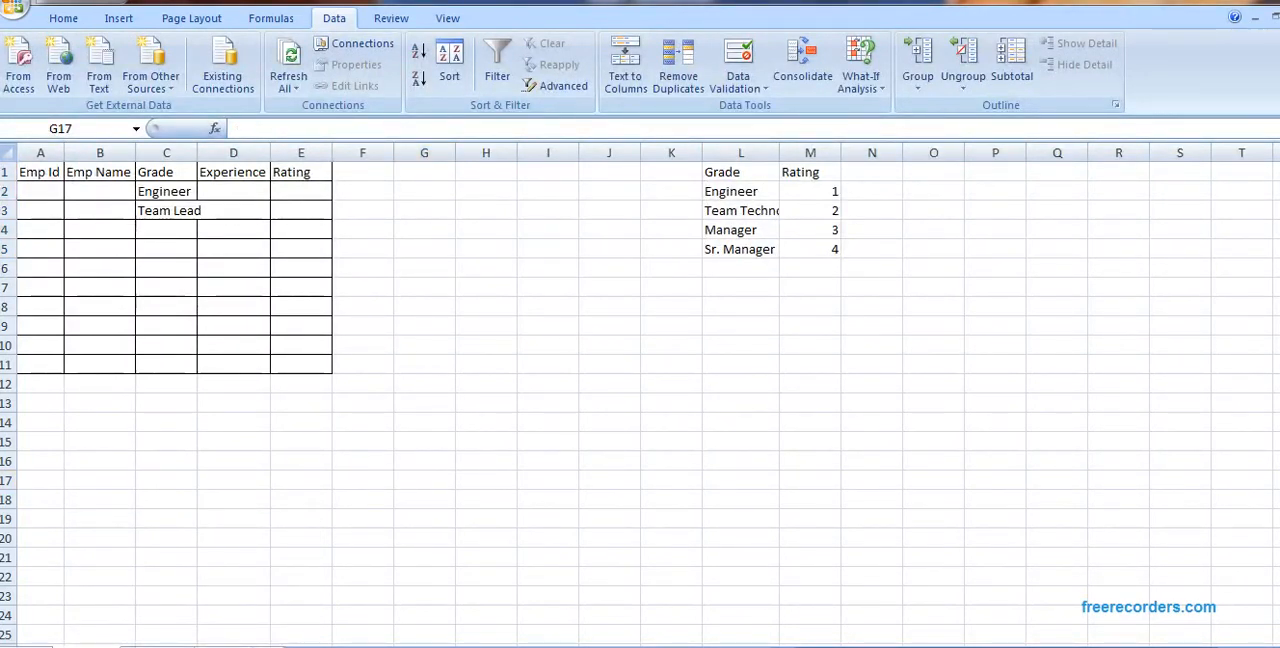
Step: Switch to the Reference sheet and fit the width of its Grade column A to the contents
click(152, 646)
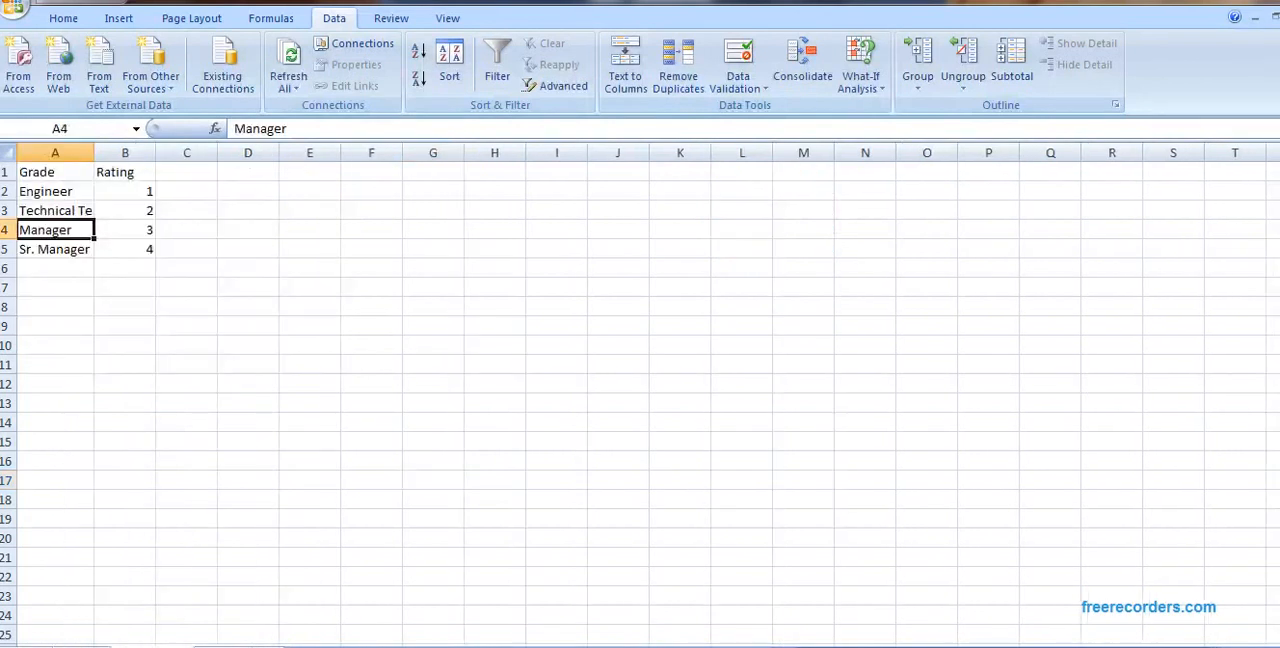
click(55, 193)
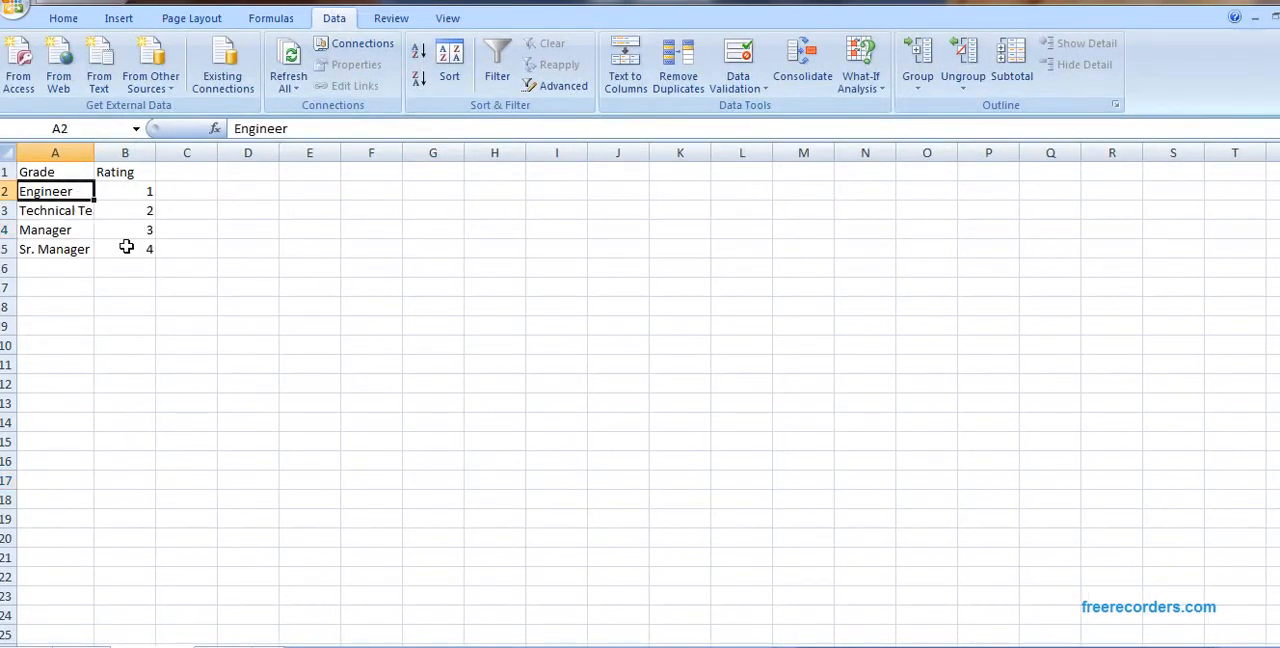
key(Up)
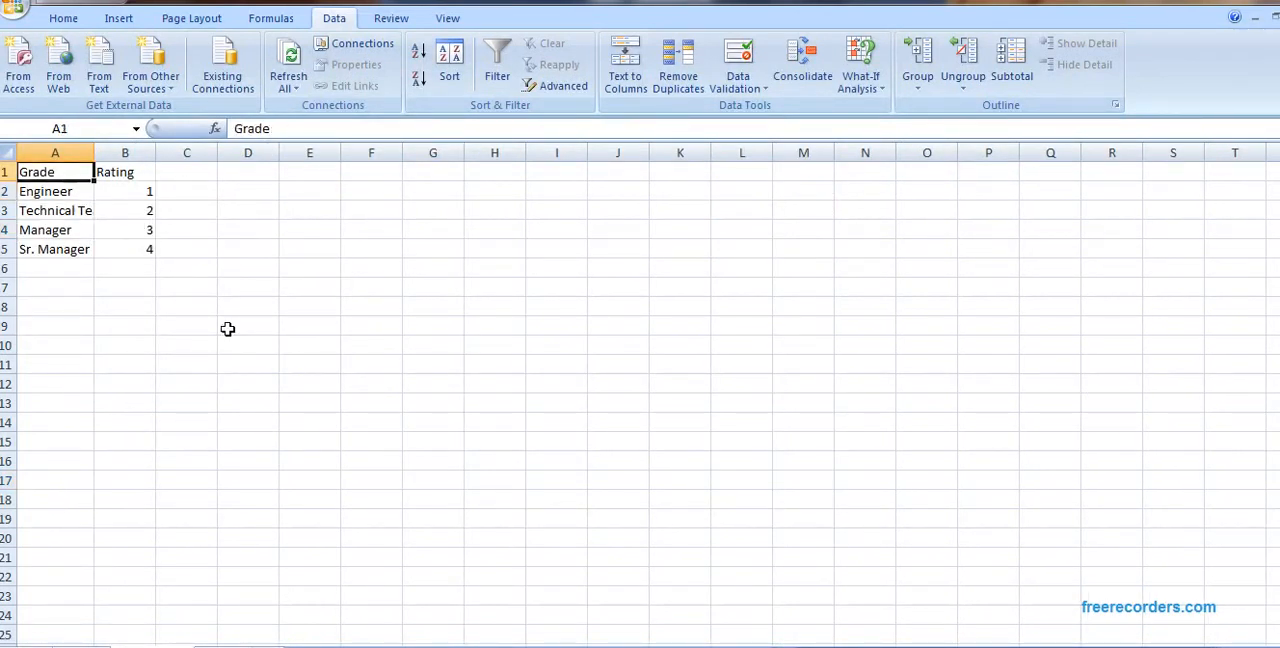
double_click(94, 153)
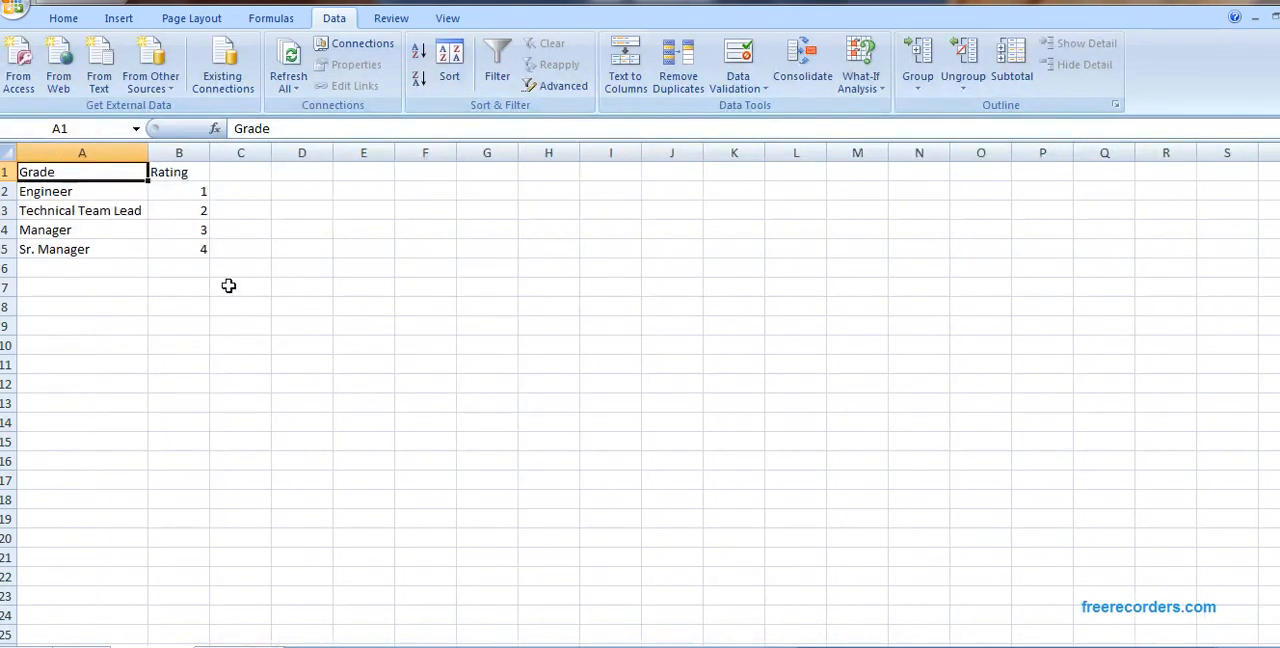
Step: Restore the workbook window from its maximized state and resize it so the sheet tabs are visible
click(92, 647)
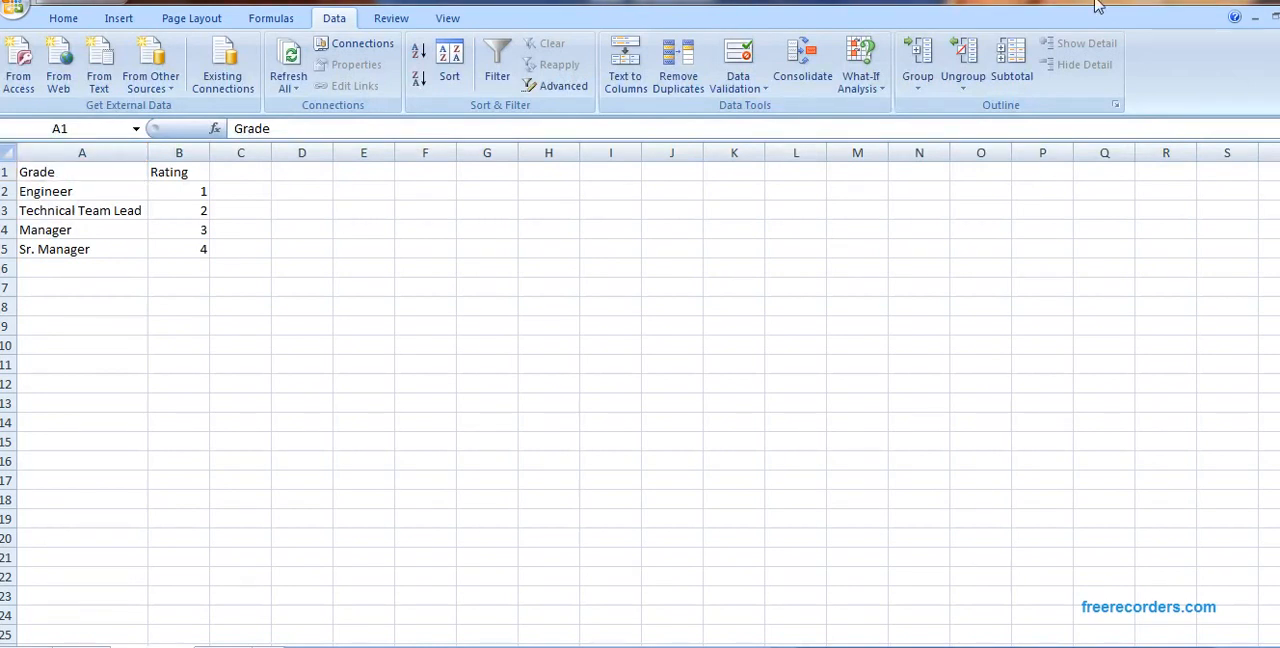
click(1250, 0)
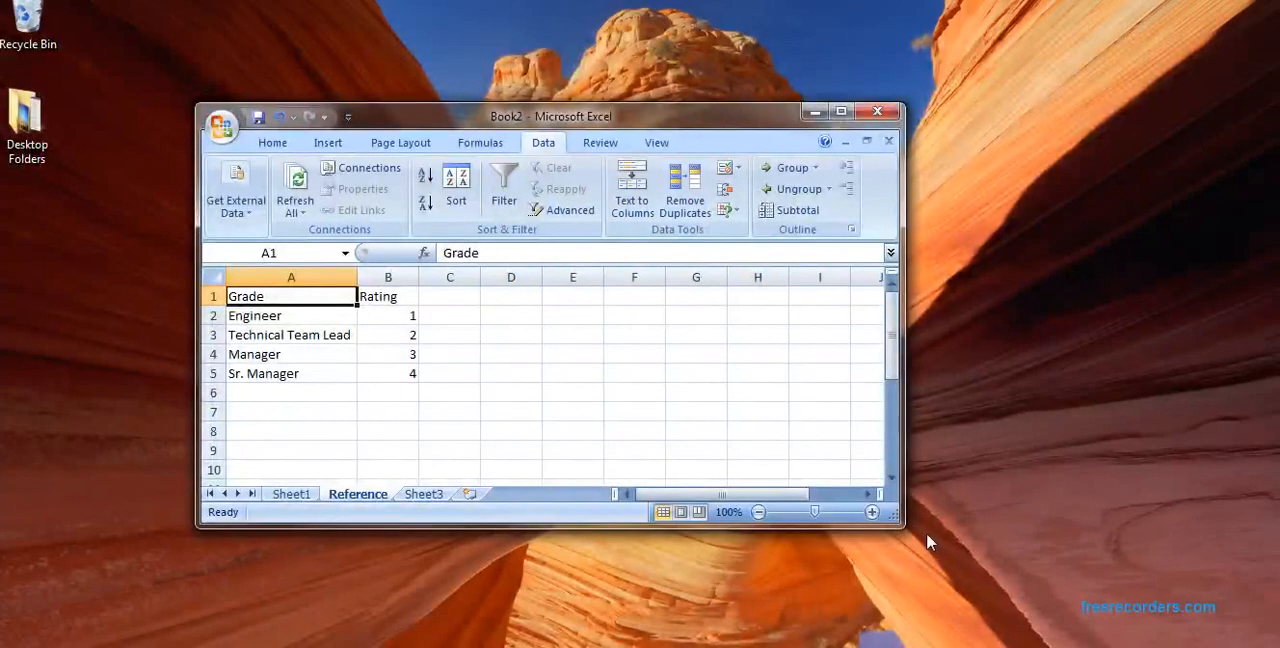
drag(902, 526, 1131, 608)
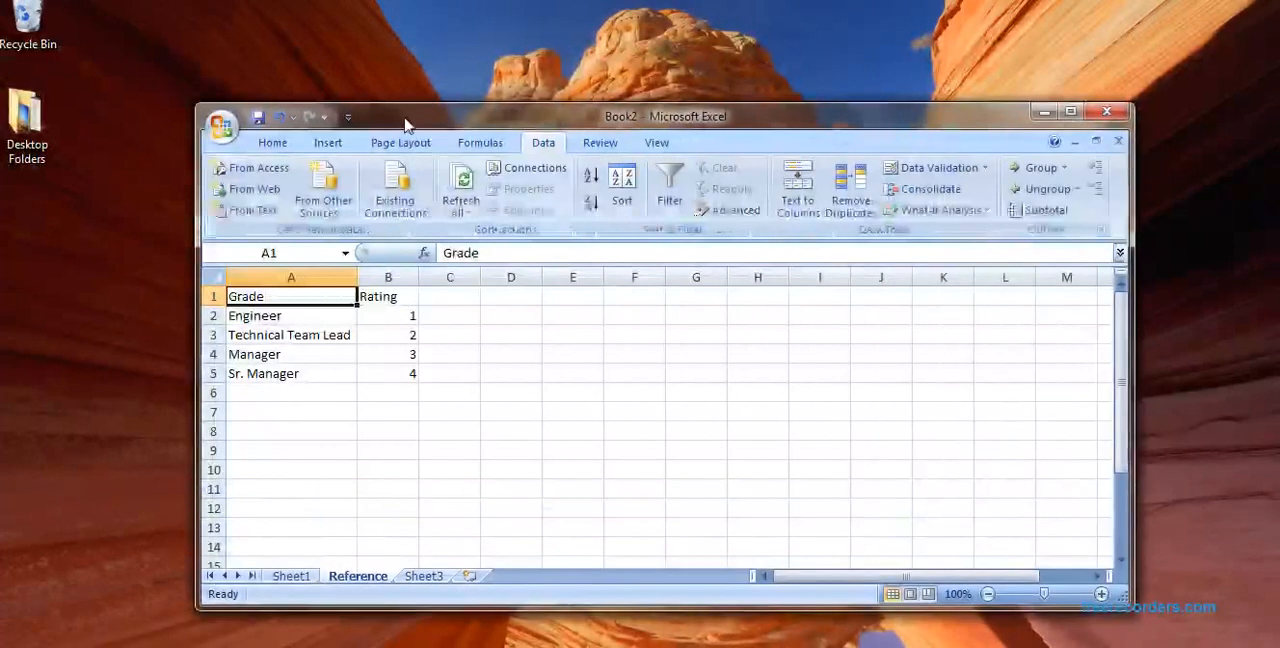
drag(204, 111, 0, 9)
drag(0, 445, 39, 445)
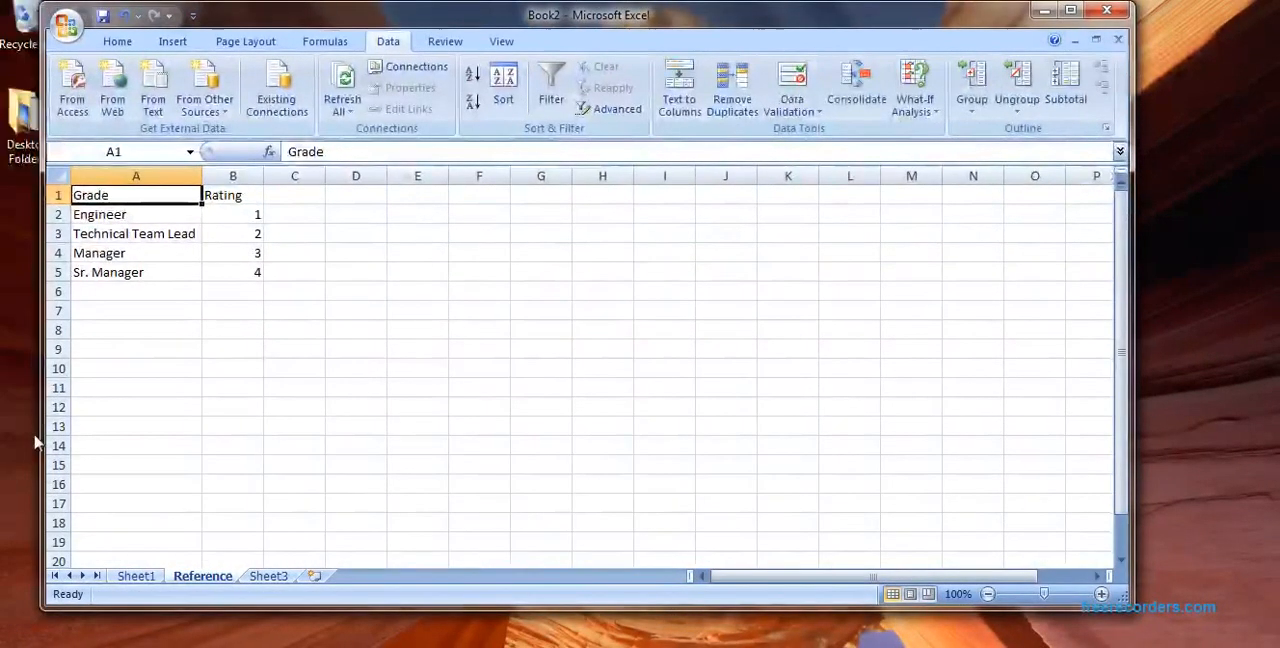
click(150, 582)
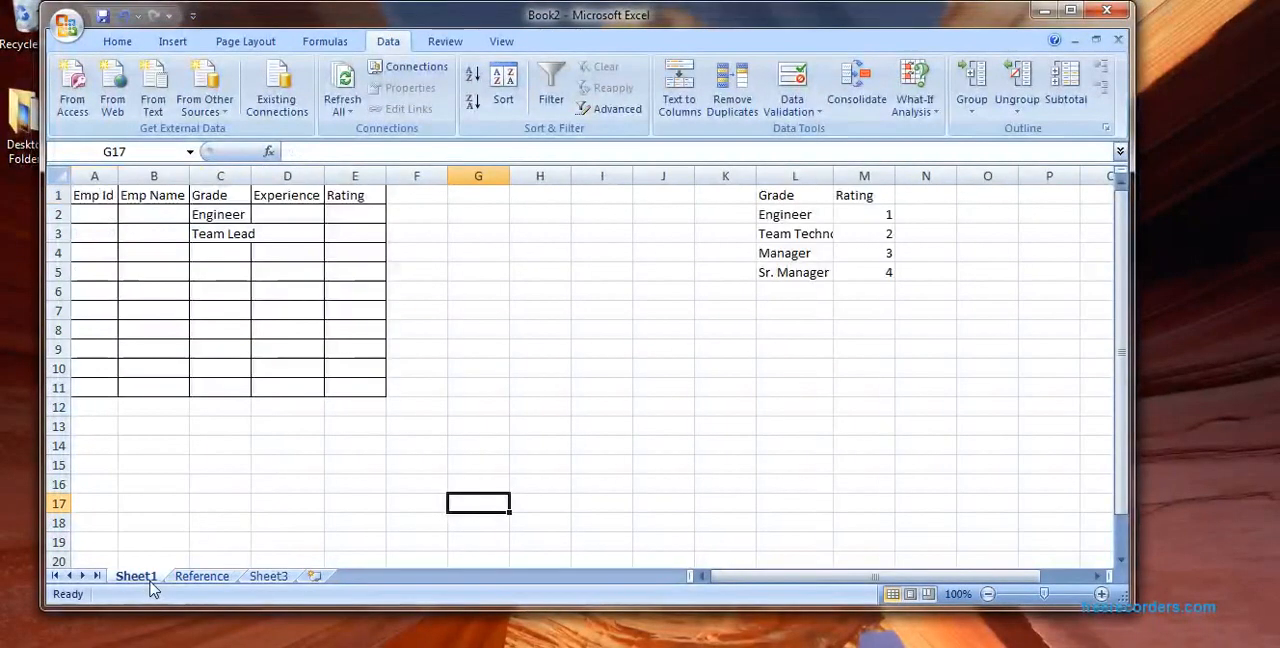
click(233, 261)
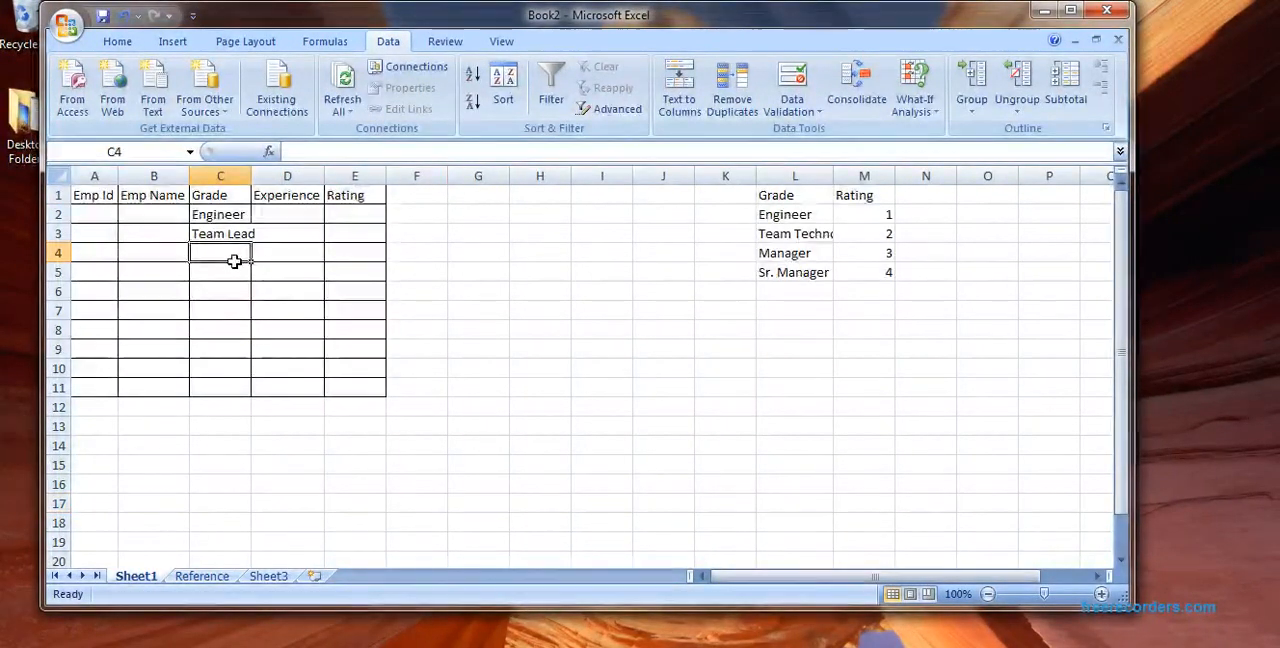
click(792, 82)
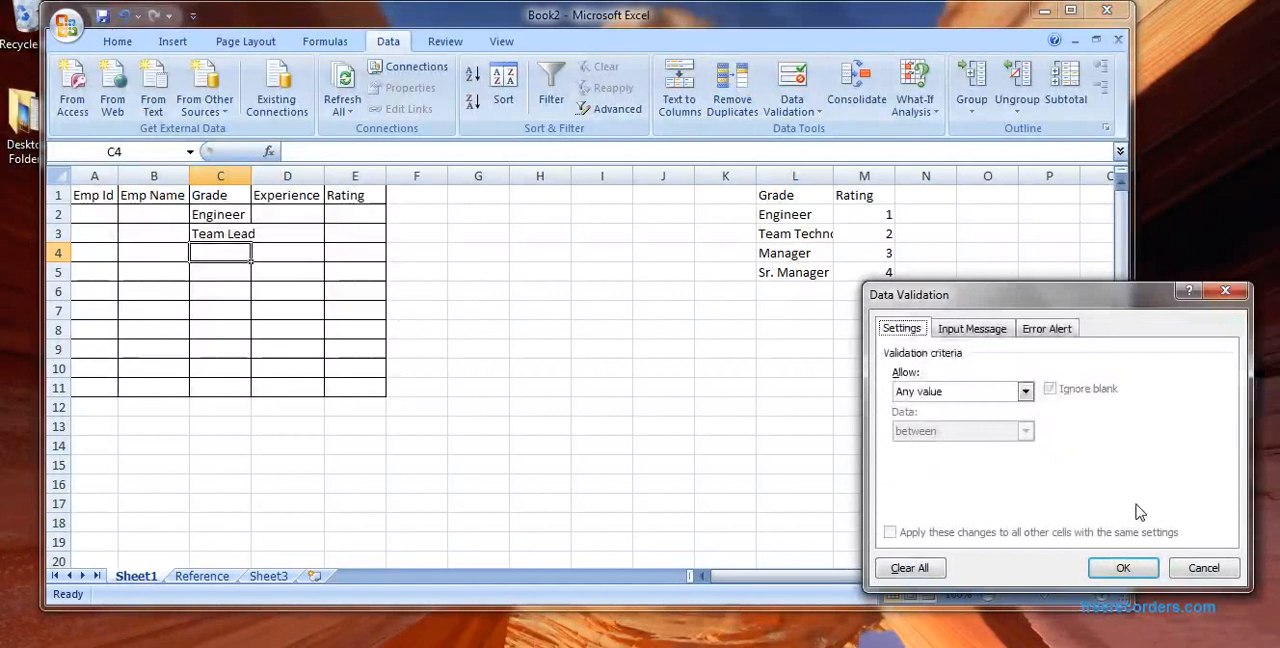
click(1025, 391)
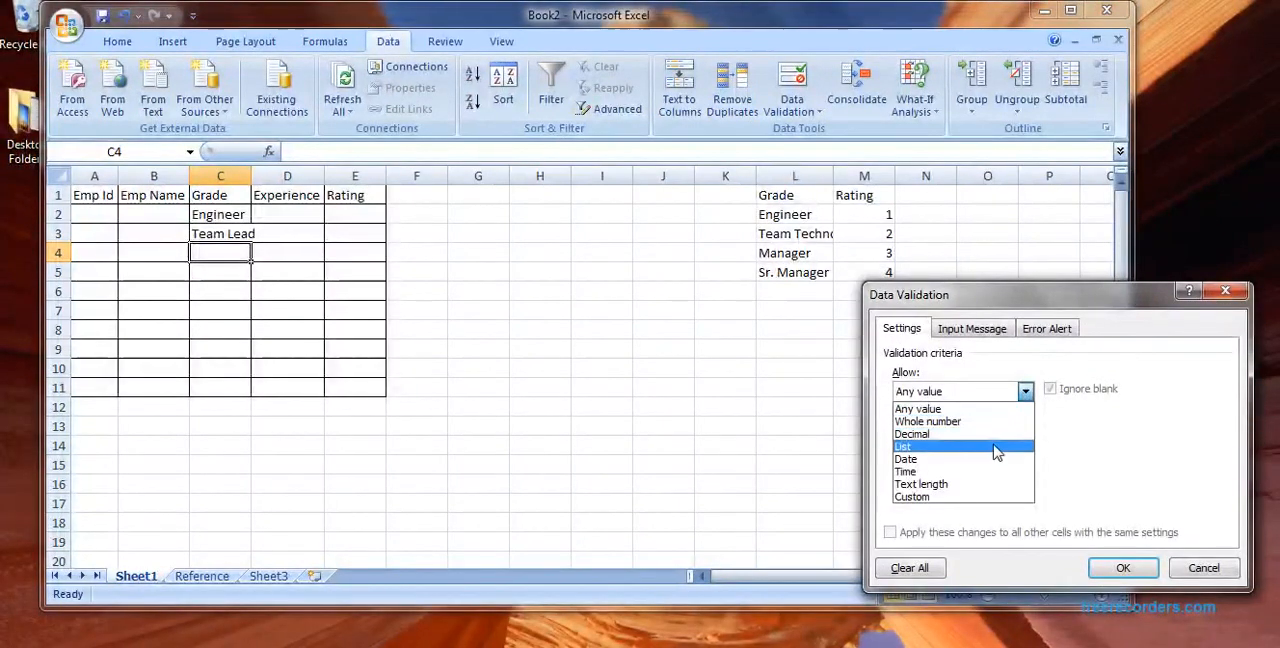
click(912, 446)
click(1128, 469)
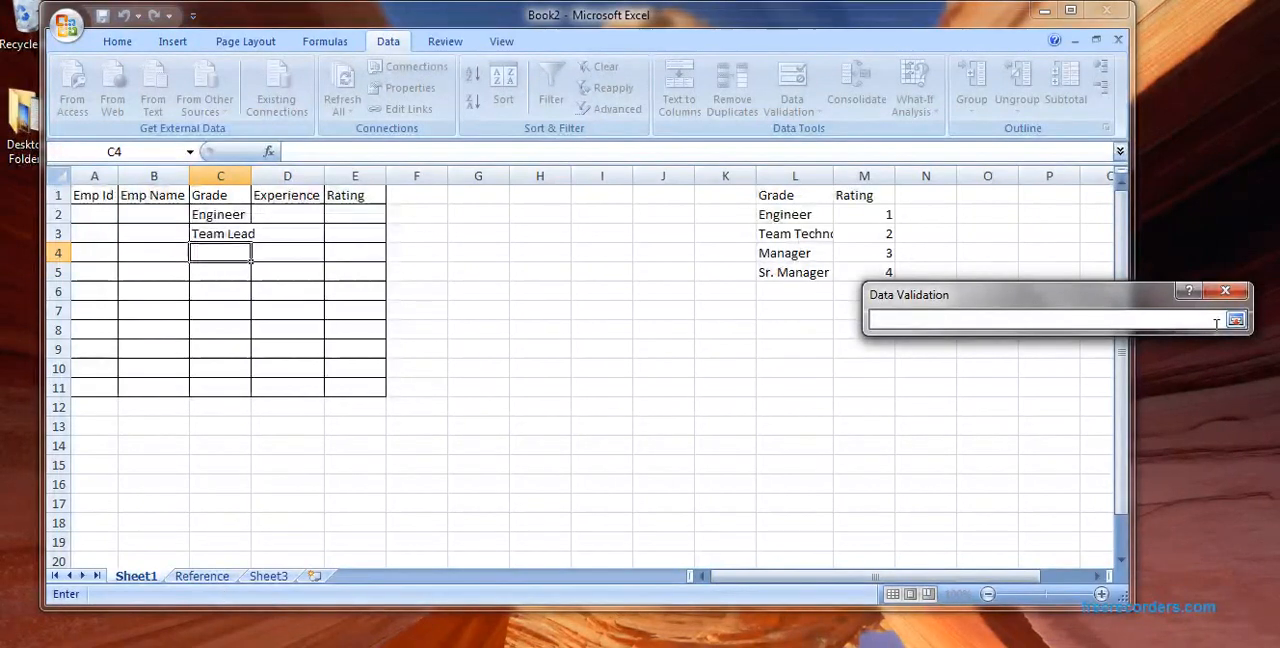
click(1228, 292)
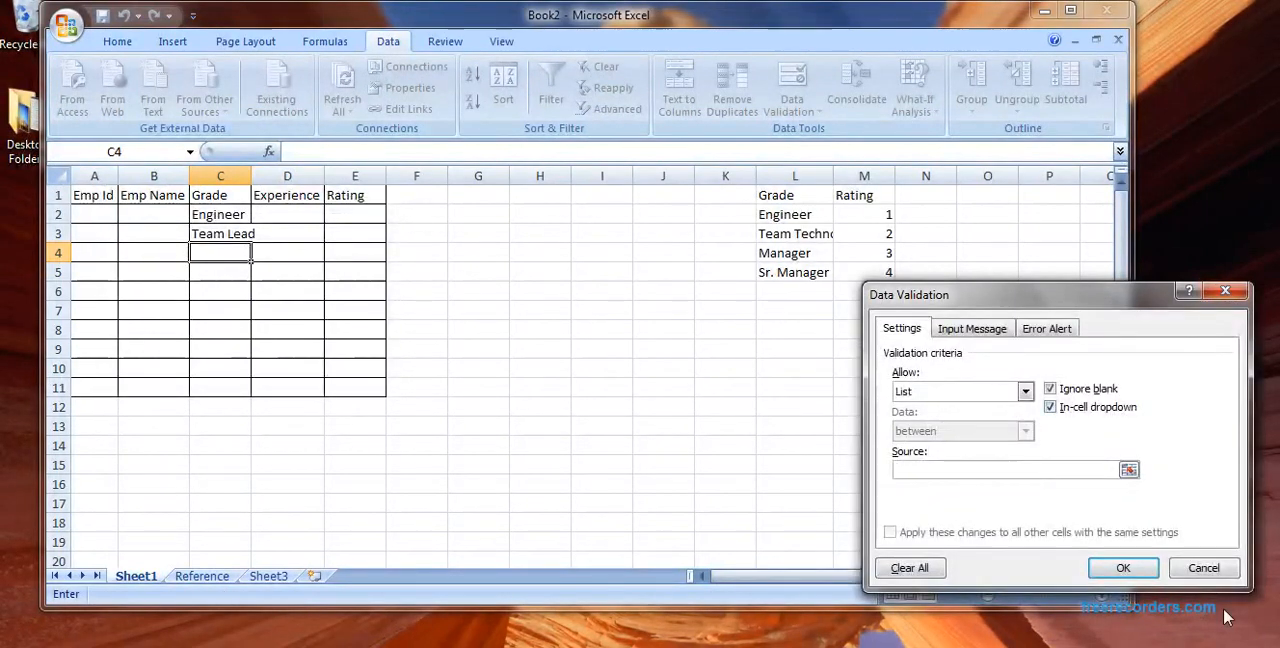
click(1212, 567)
Step: On the Reference sheet, delete the existing Grade name from the workbook's defined names
click(202, 577)
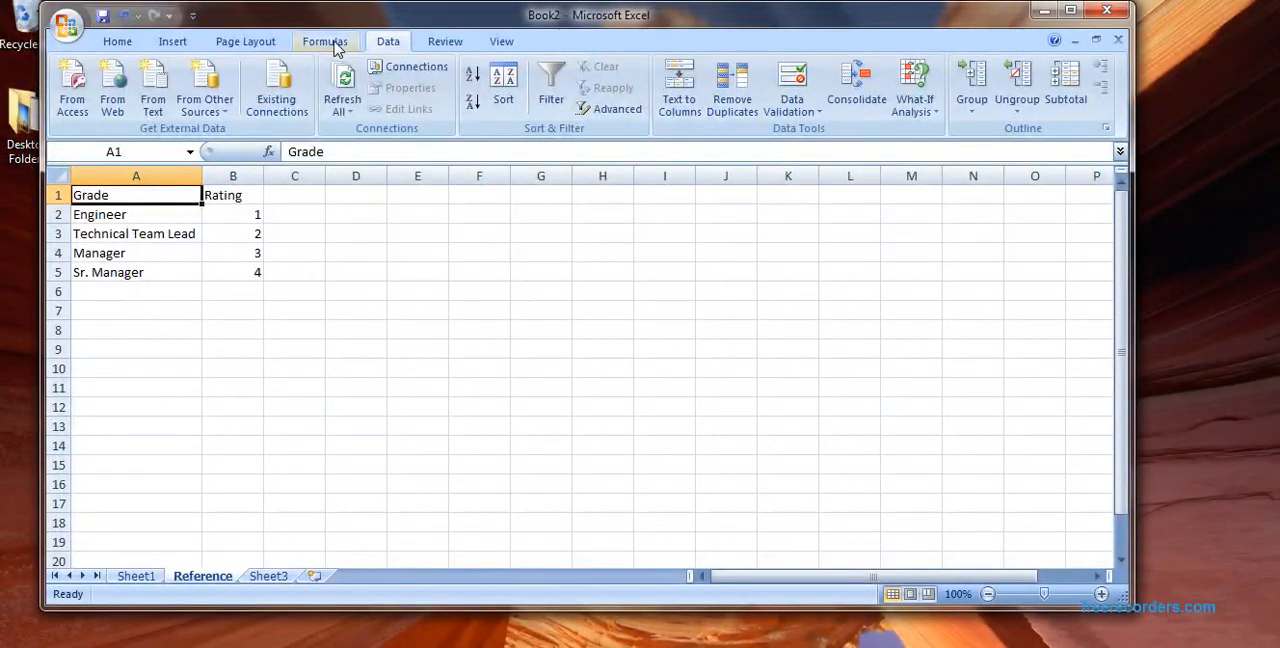
click(330, 43)
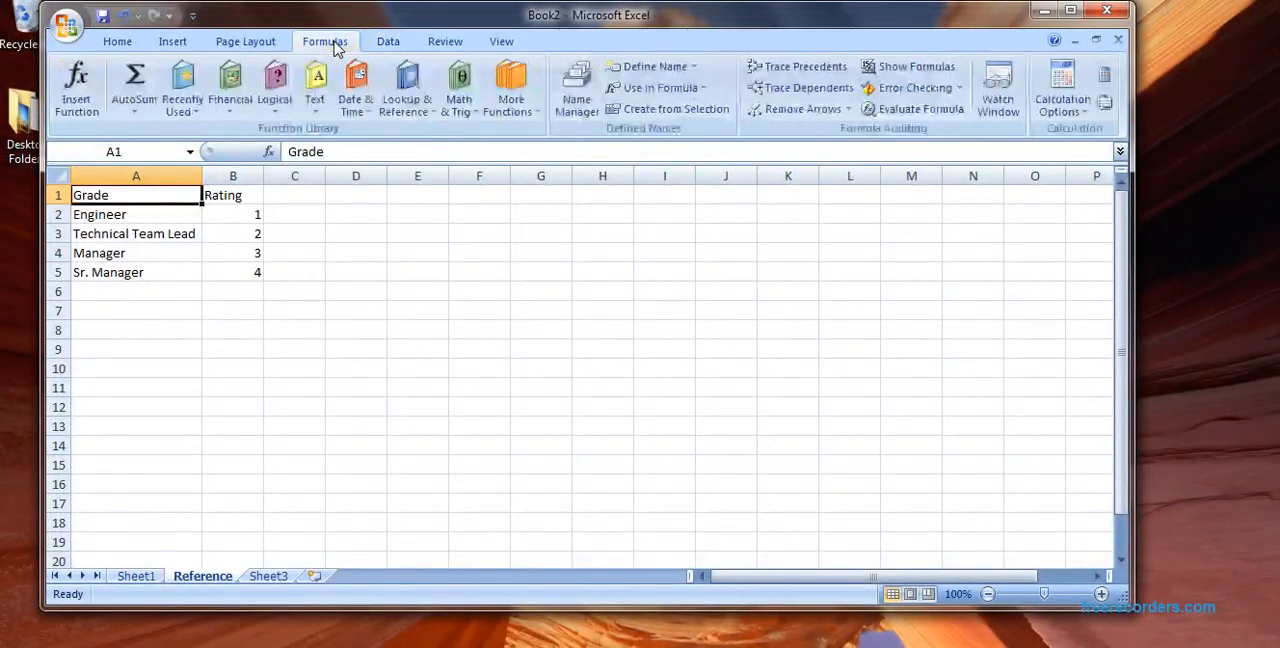
click(388, 44)
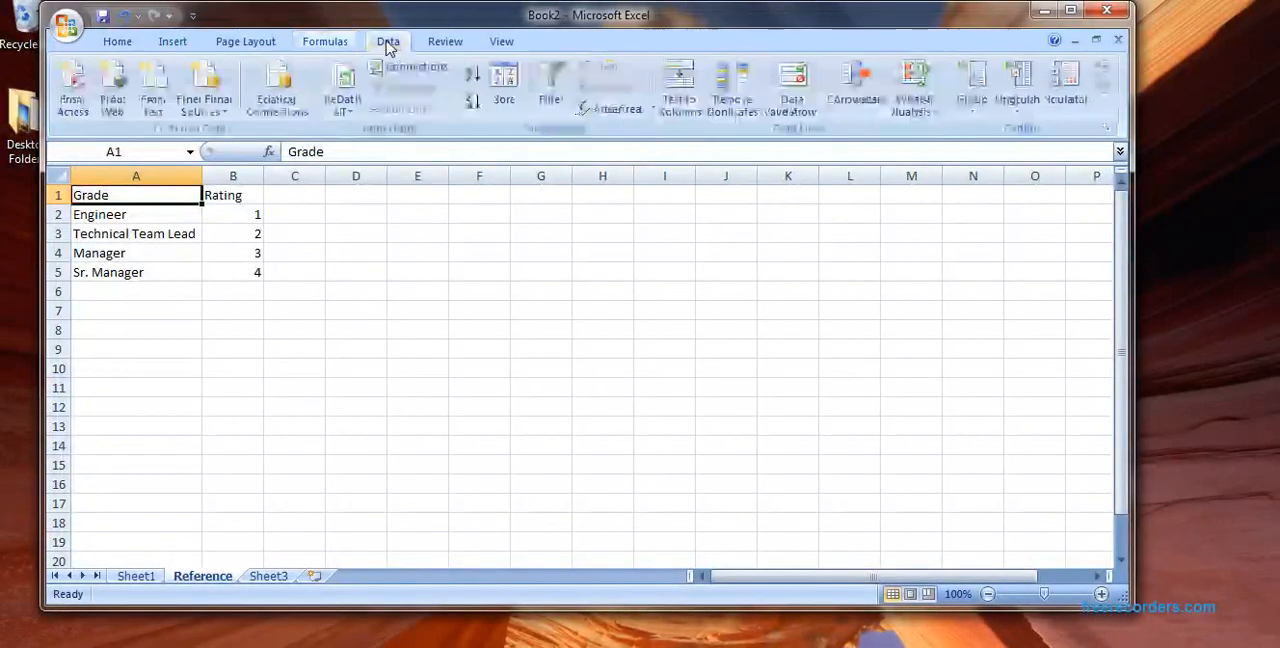
click(440, 44)
click(326, 42)
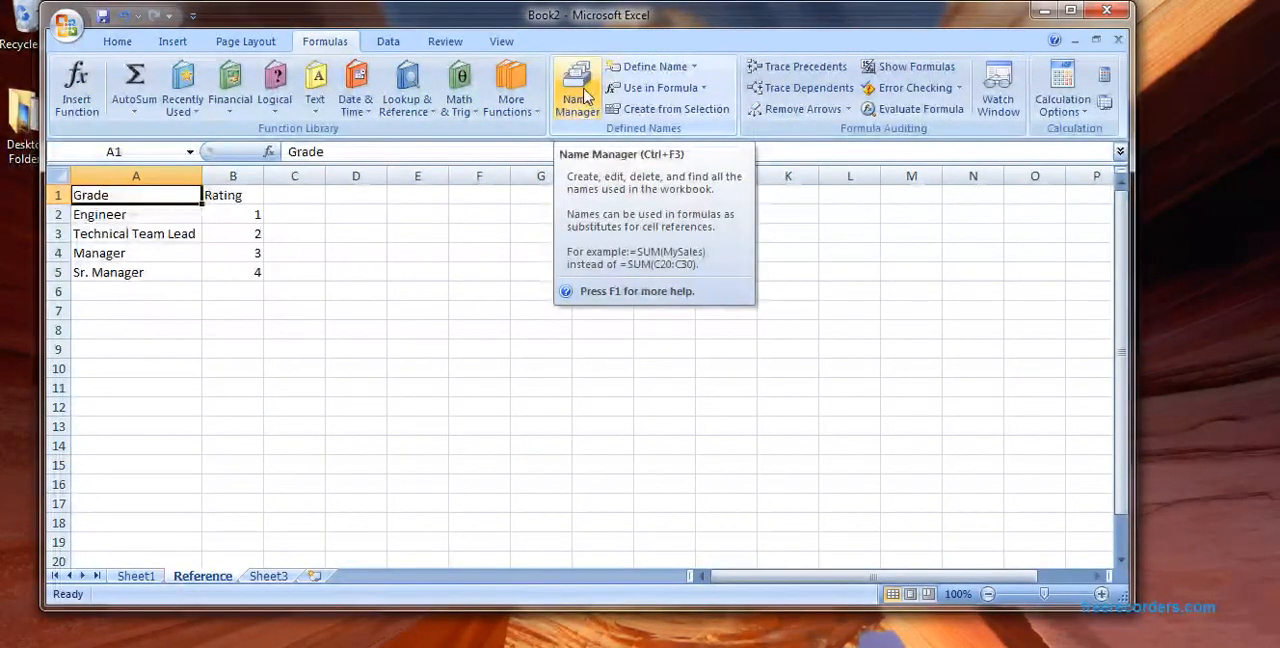
click(585, 95)
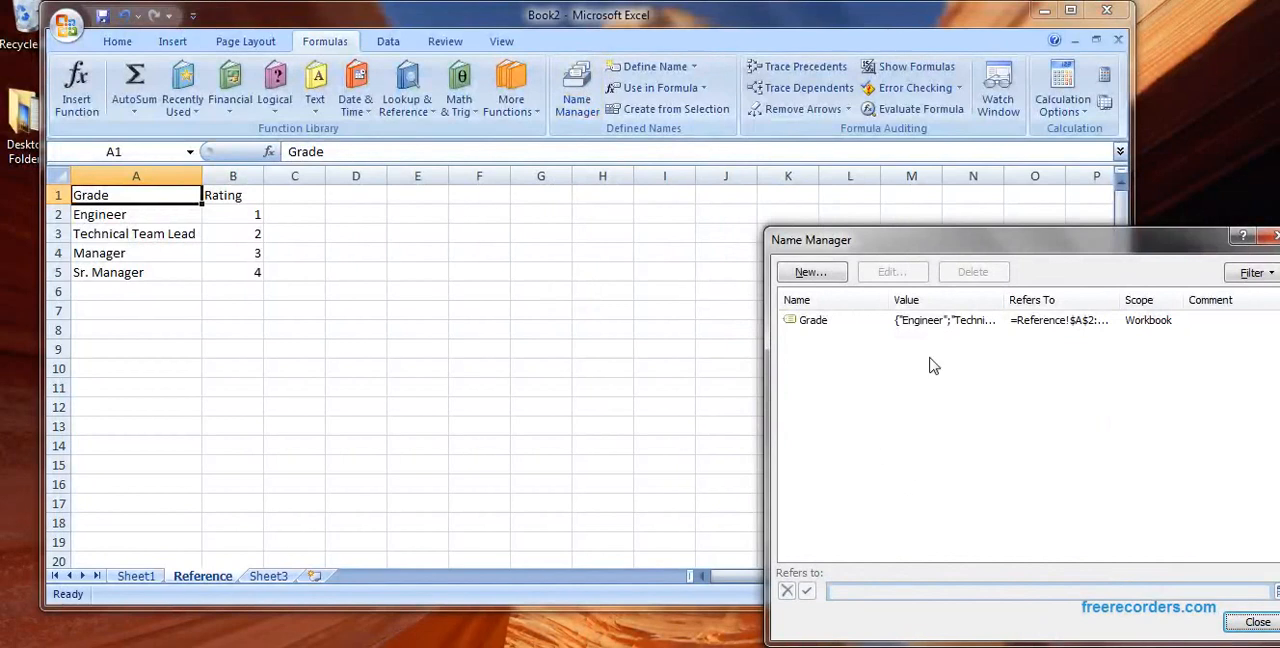
click(1106, 326)
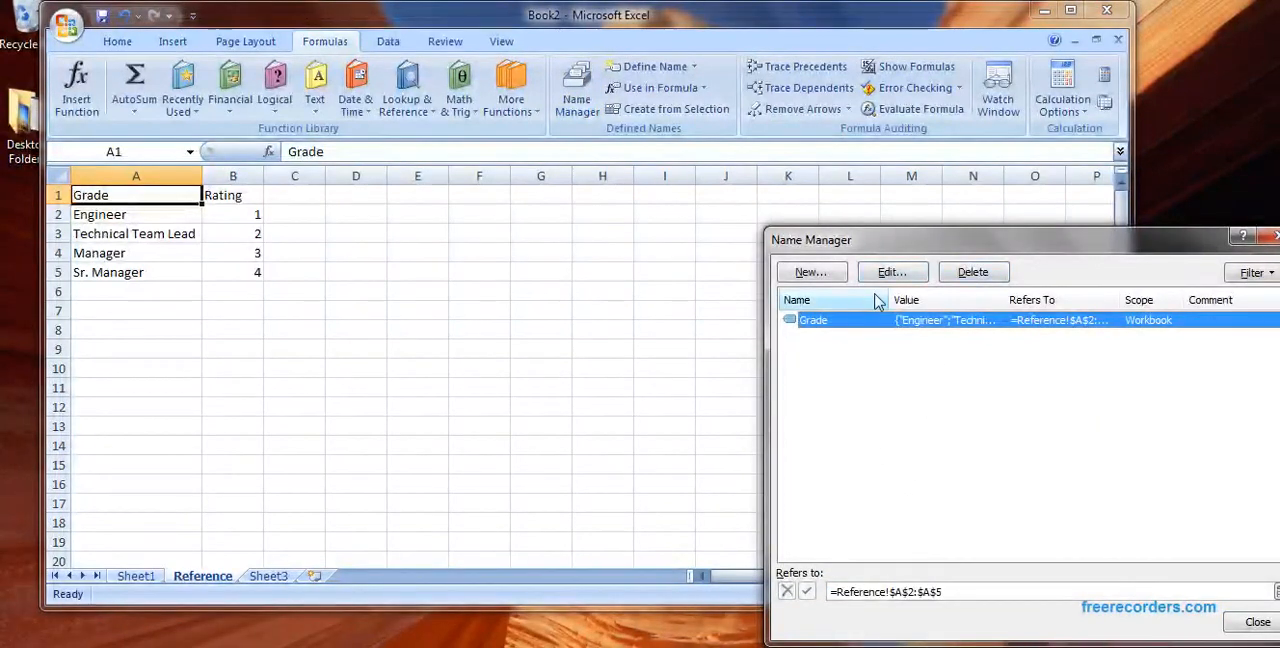
click(978, 276)
click(615, 392)
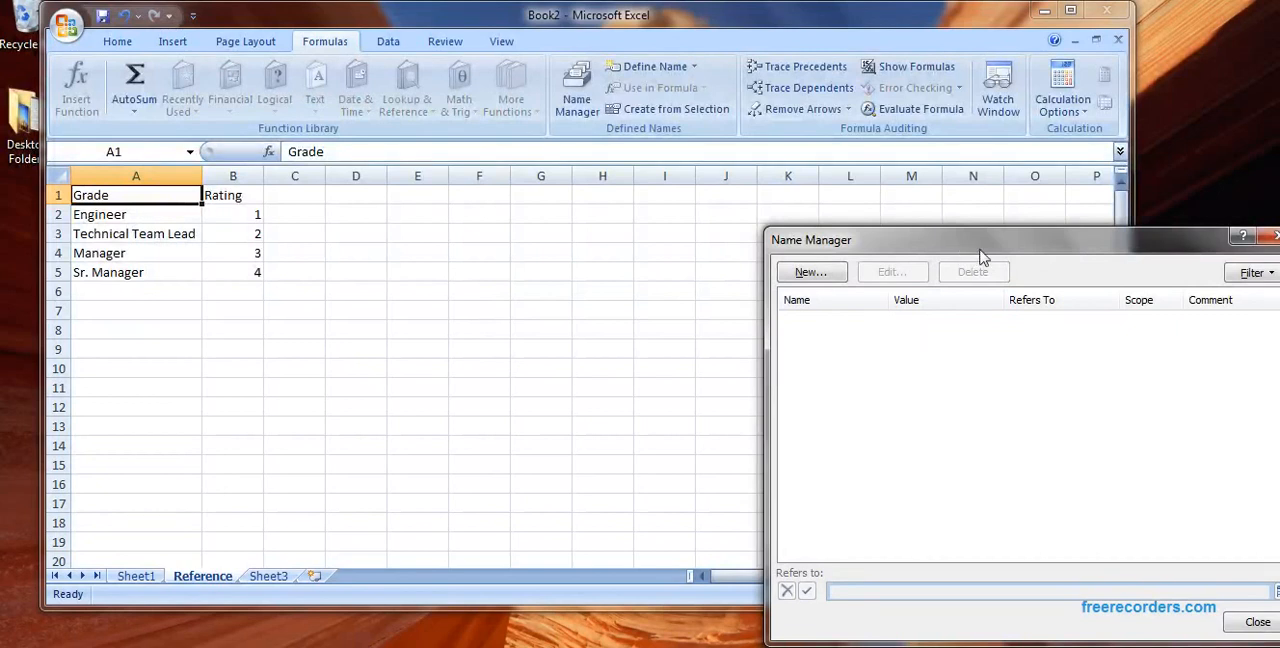
Step: Try to define a workbook-scoped name Designation/Grade that refers to =Reference!$A$2:$A$5
drag(985, 252, 775, 160)
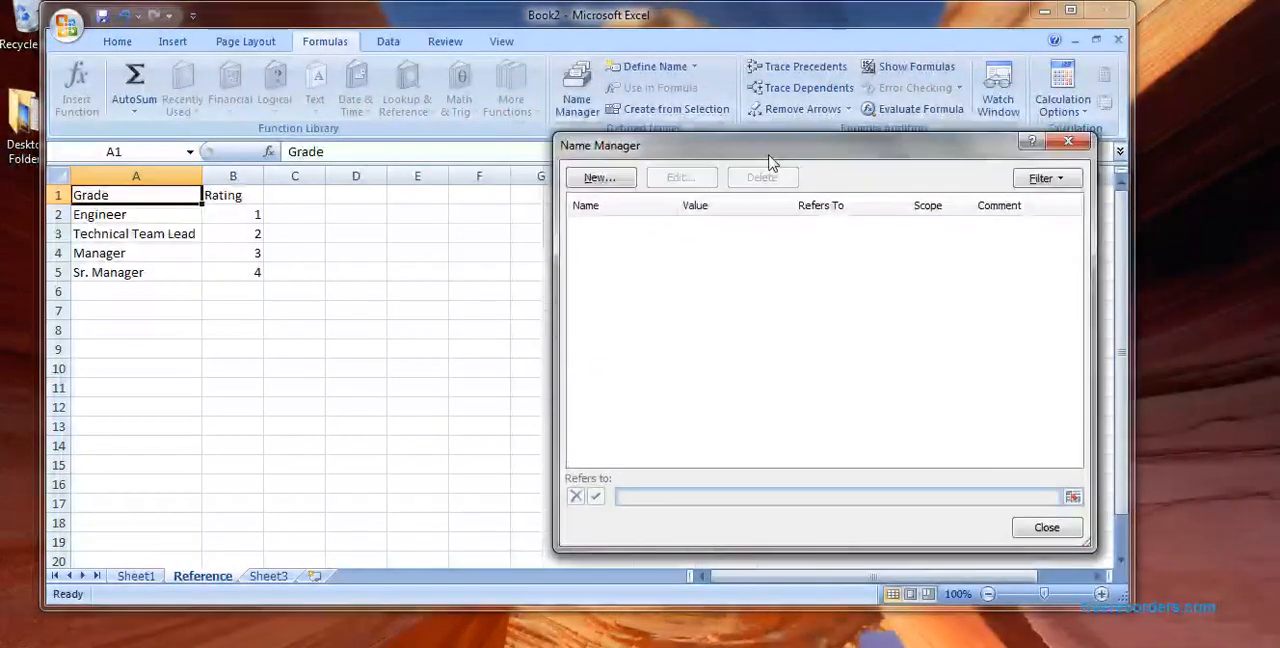
click(600, 178)
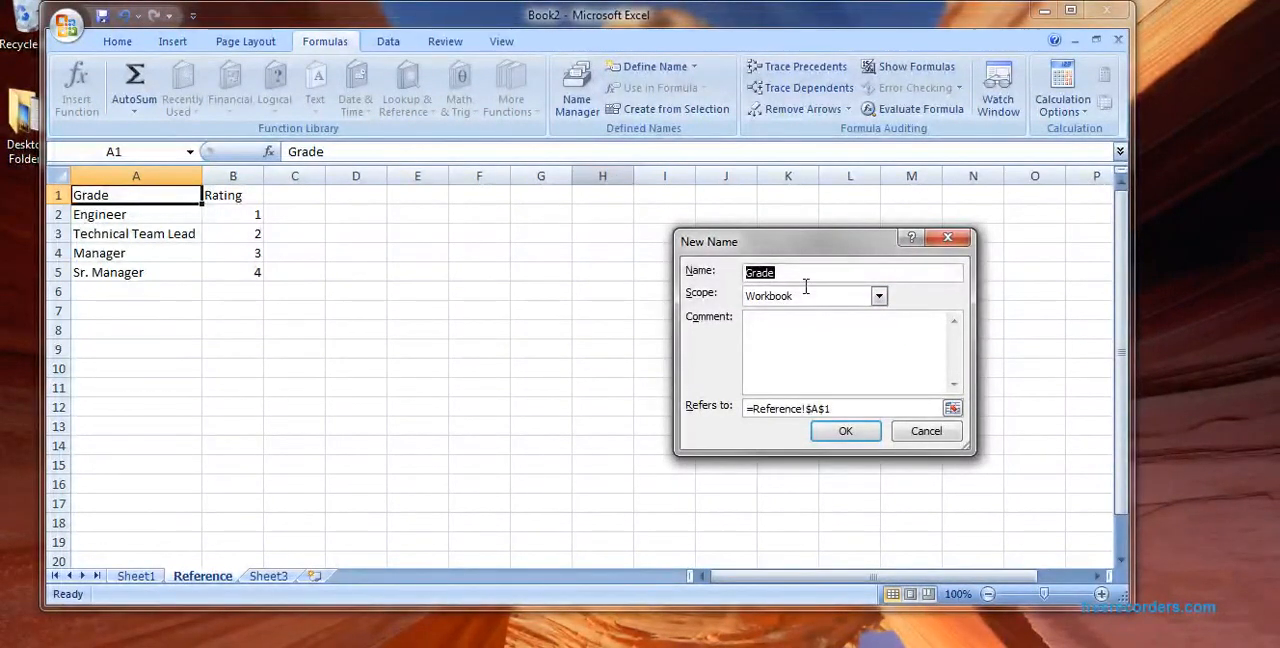
text(Designation/Grade)
click(952, 410)
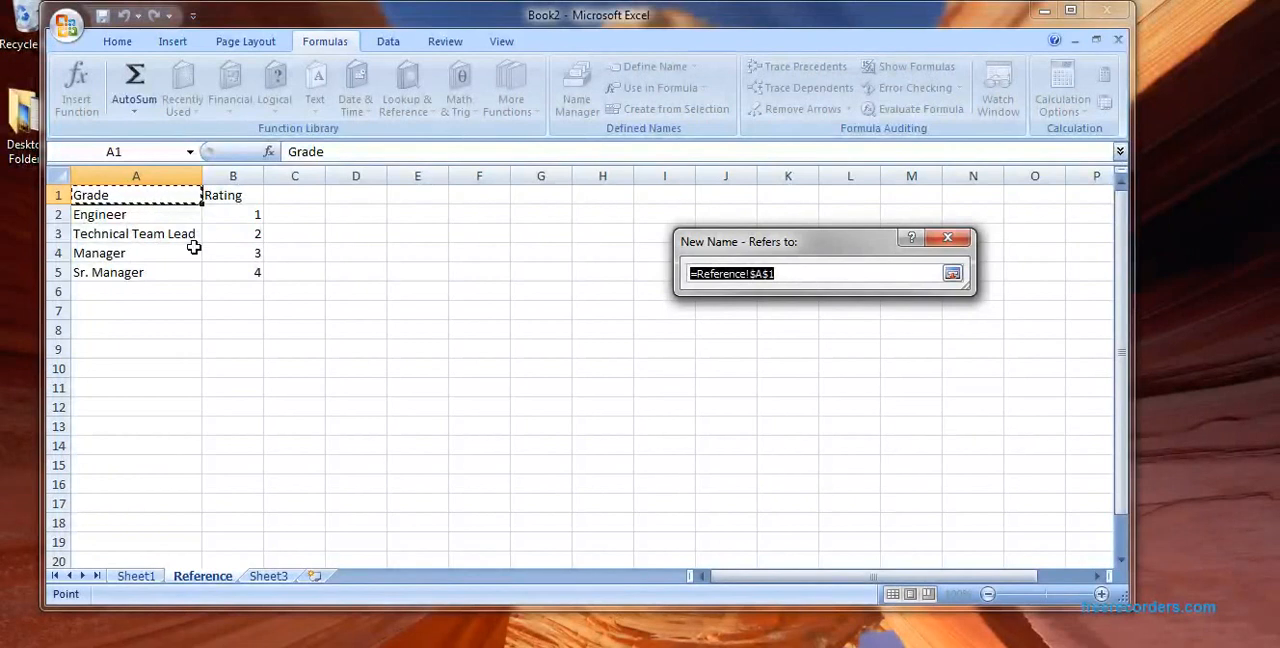
drag(180, 214, 179, 276)
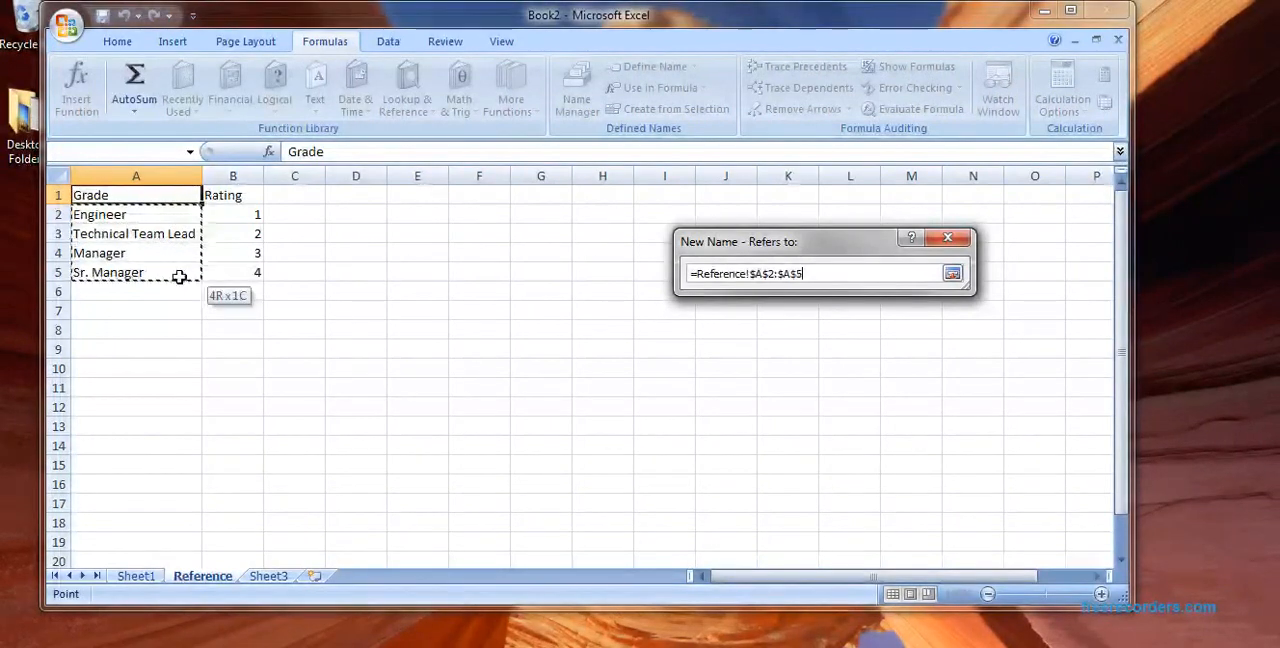
click(952, 273)
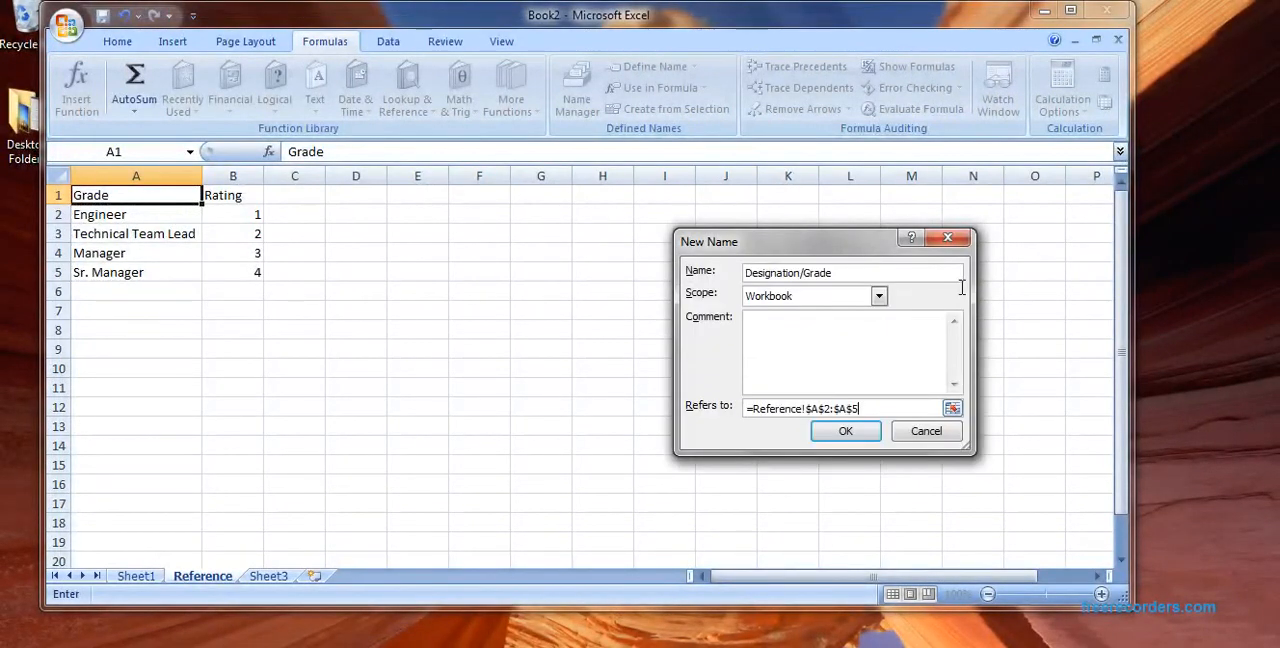
click(852, 434)
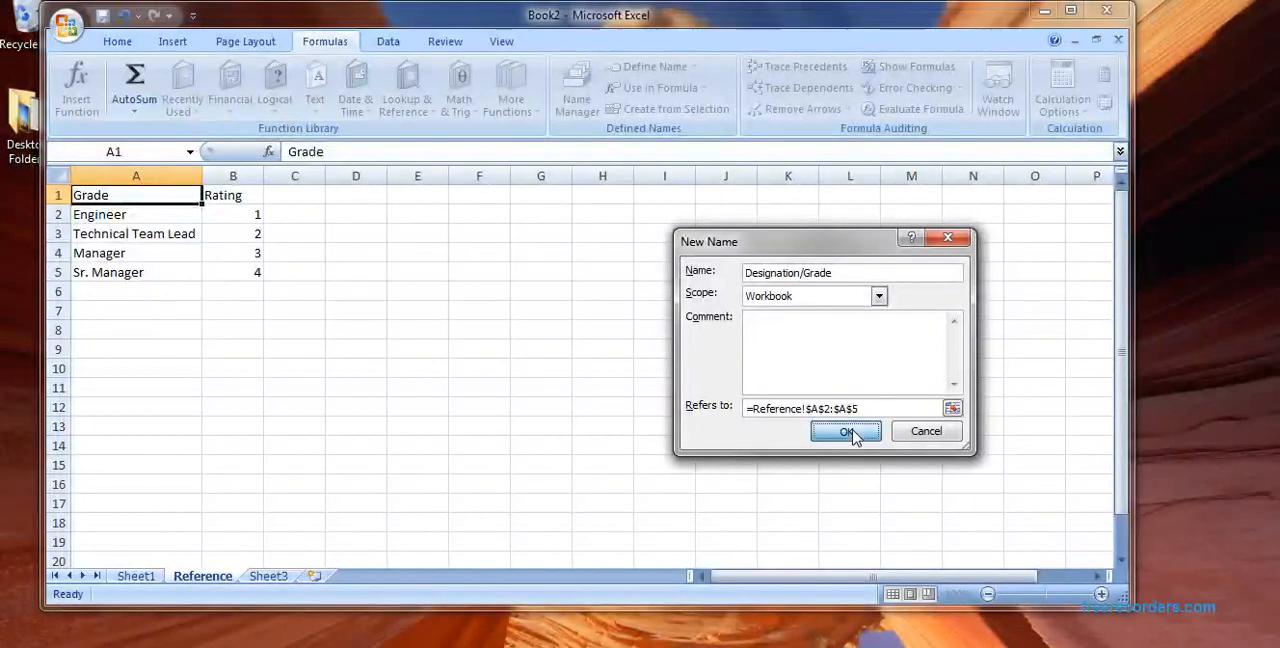
click(653, 413)
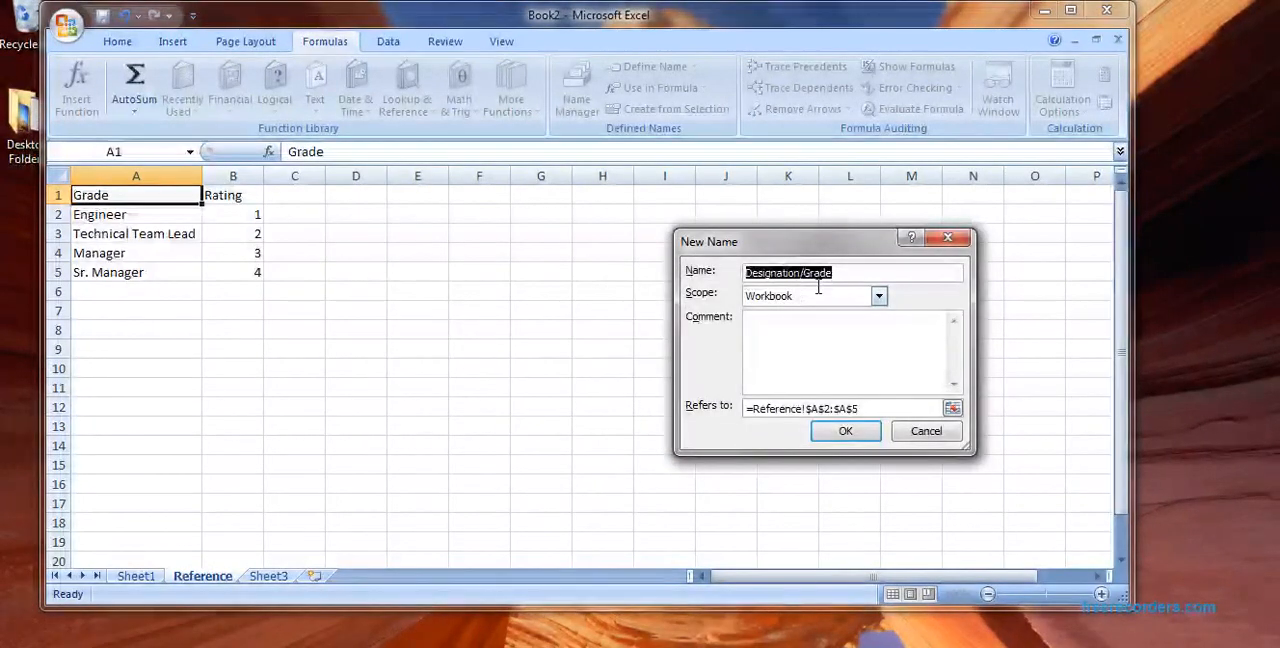
Step: Shorten the new range name to Designation, create it and close the name management dialog
click(802, 273)
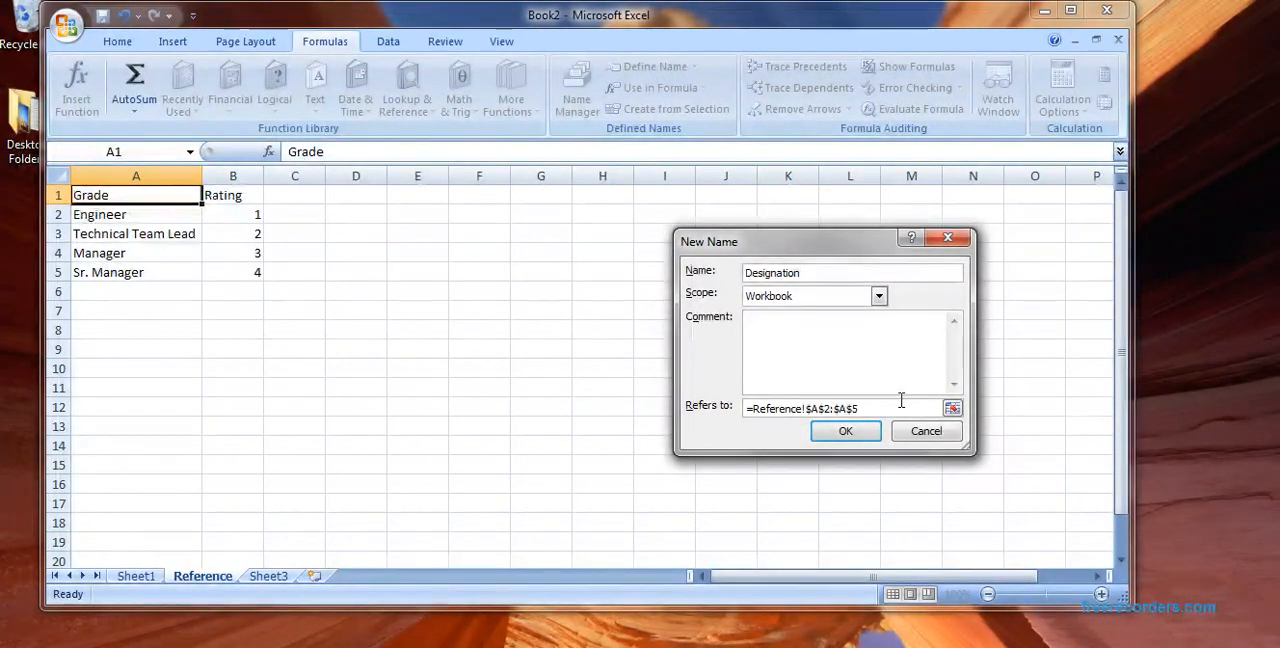
click(848, 432)
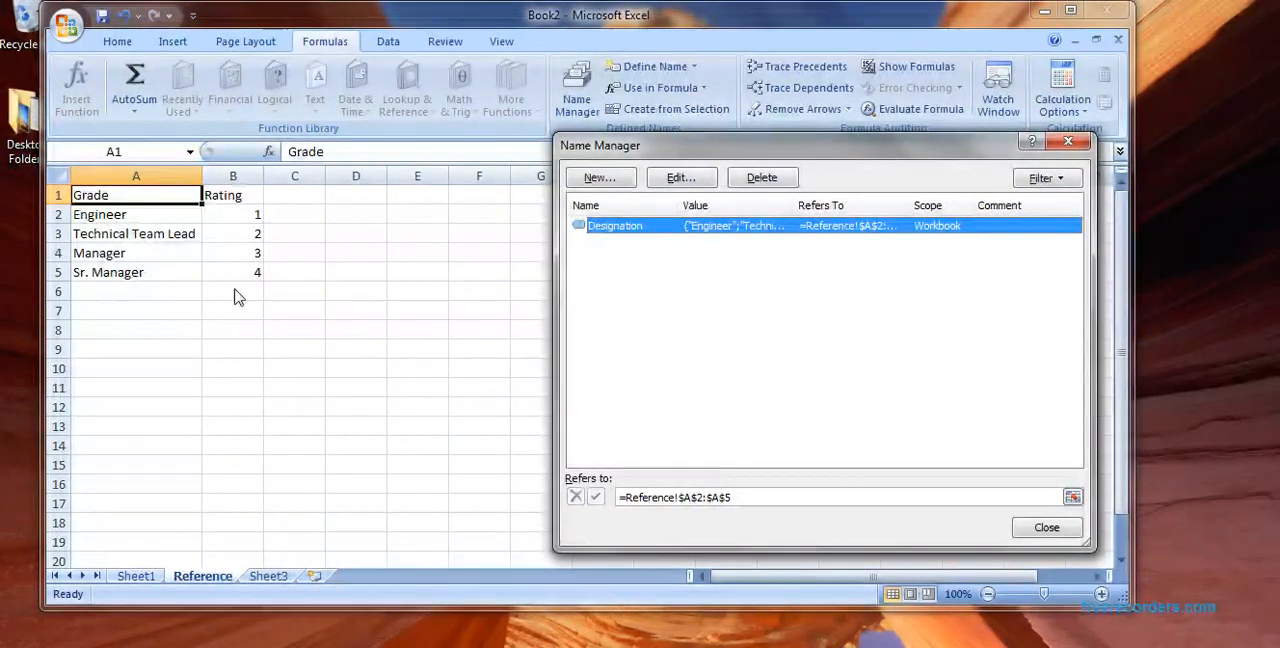
click(1046, 528)
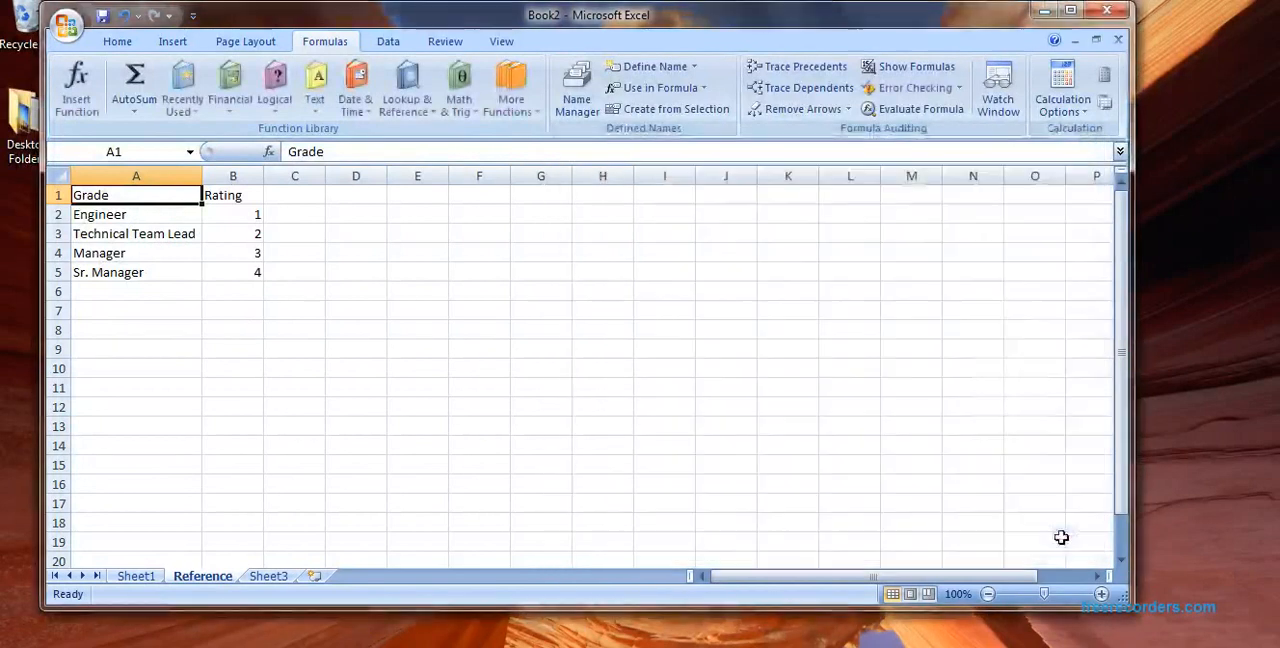
Step: Apply List data validation to cell C4 on Sheet1 with =Designation as the source
click(136, 576)
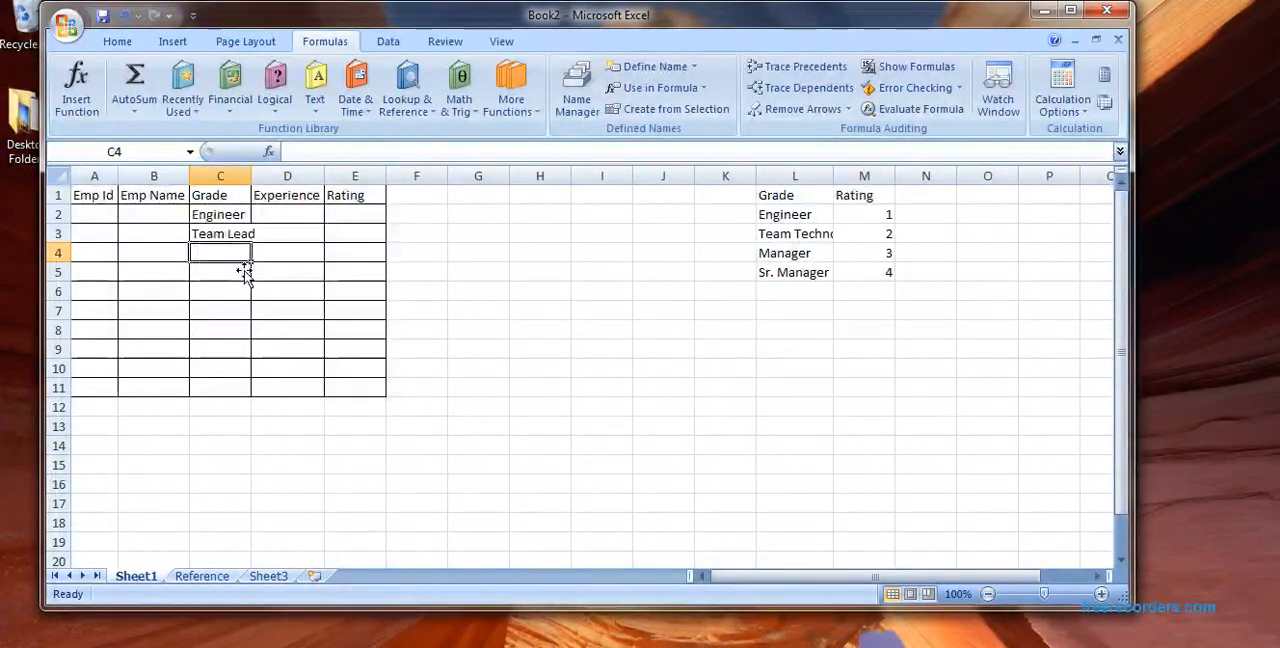
click(387, 45)
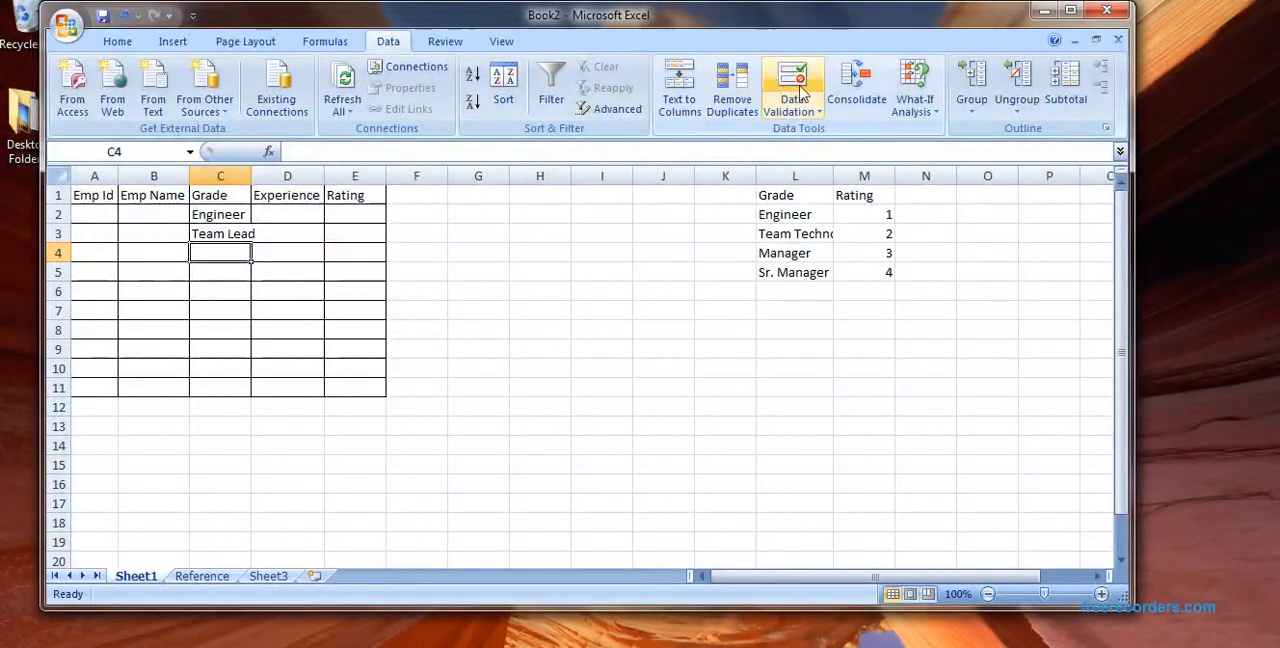
click(798, 90)
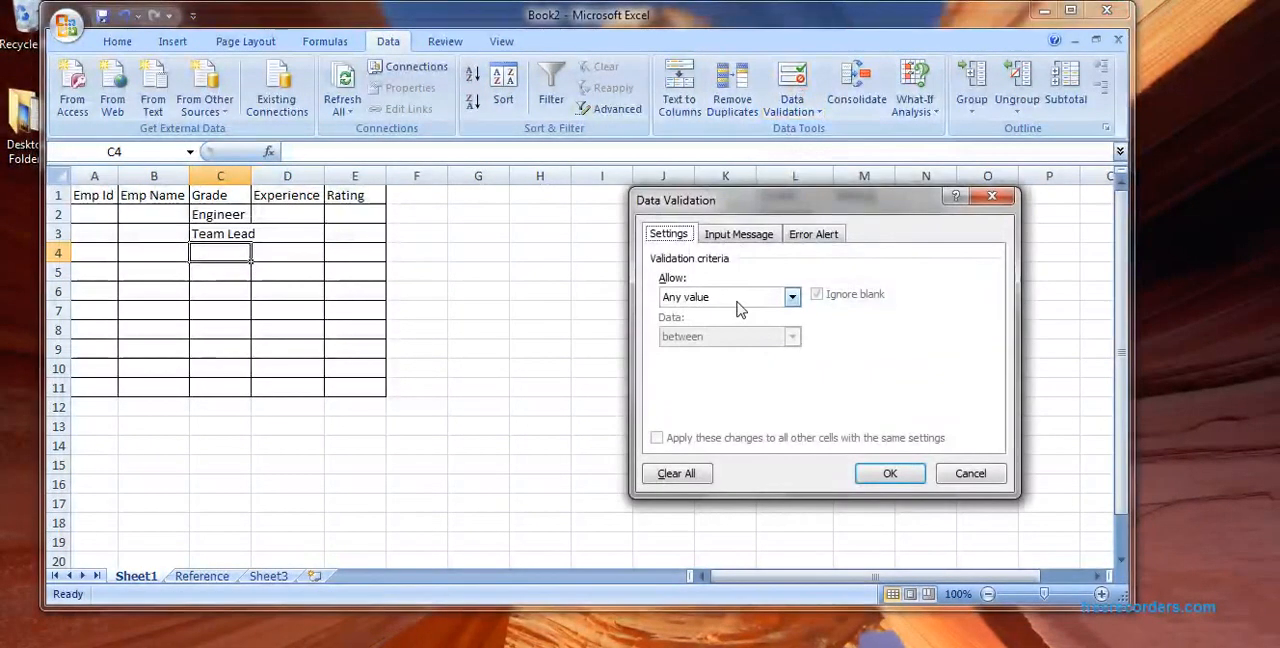
click(738, 303)
click(727, 352)
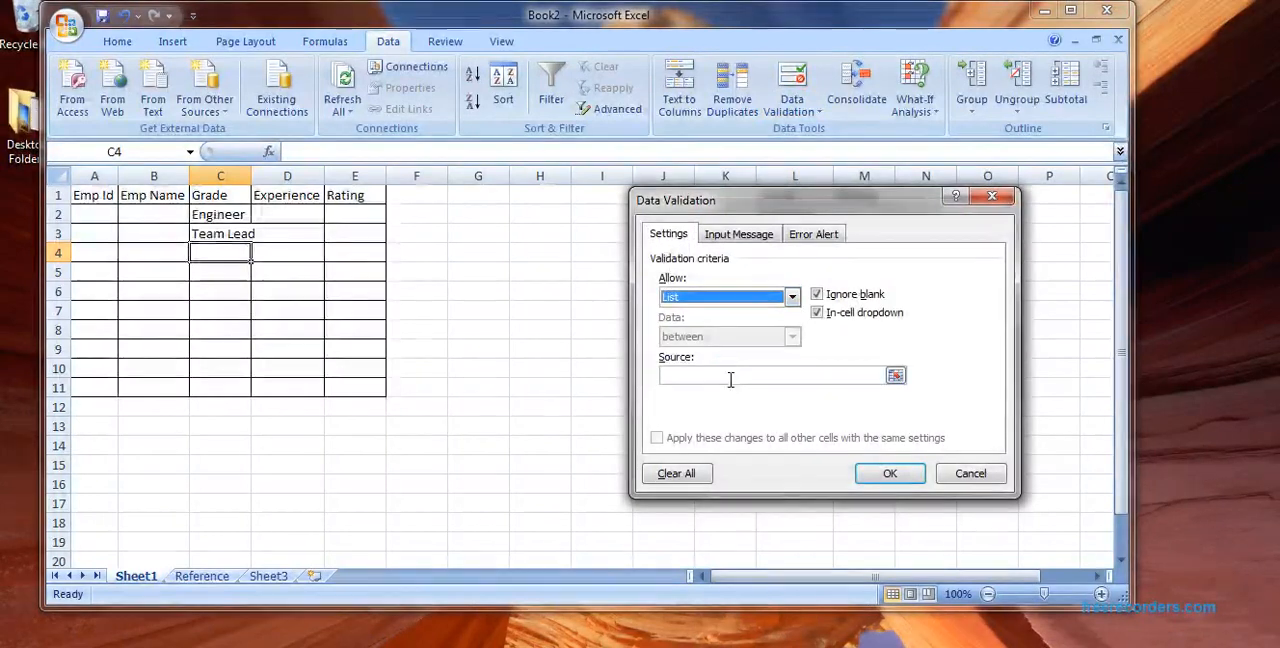
click(733, 379)
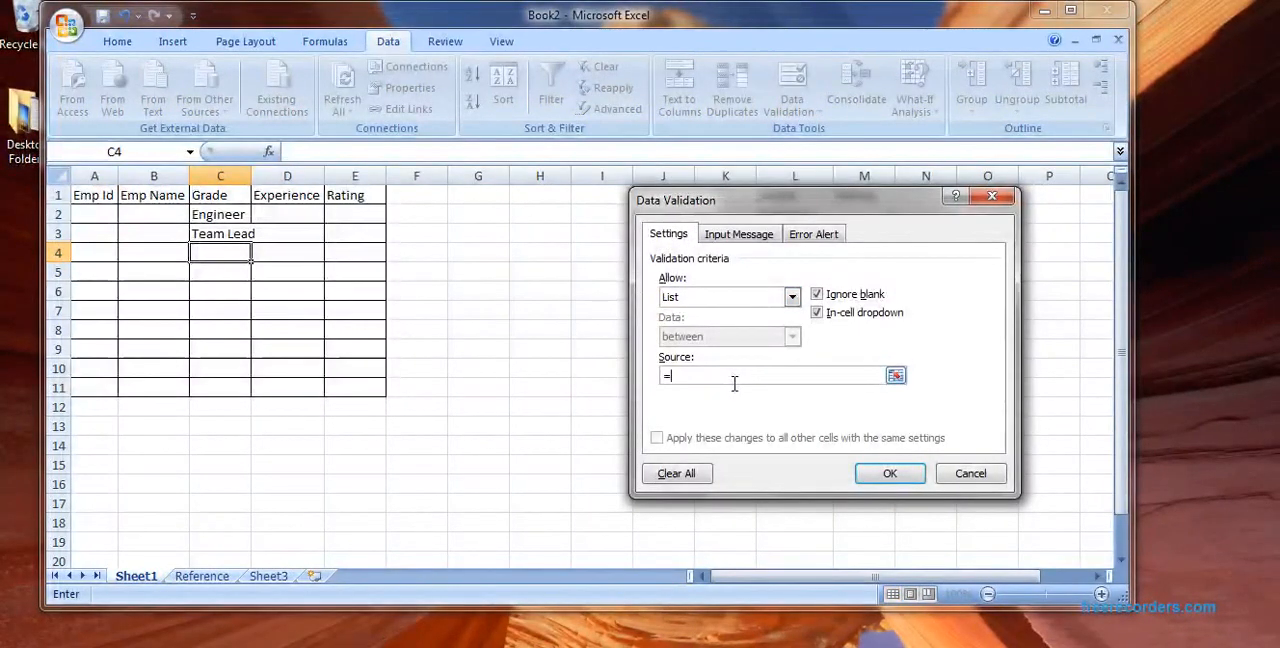
text(=Designatio)
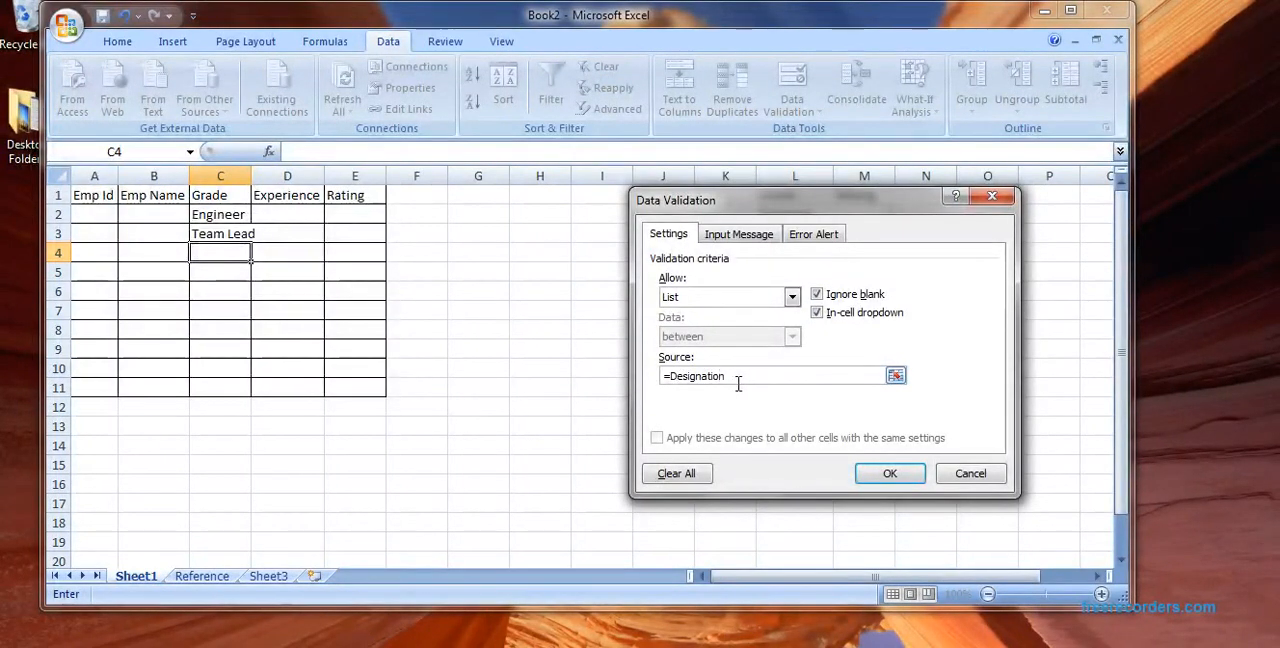
text(n)
click(890, 473)
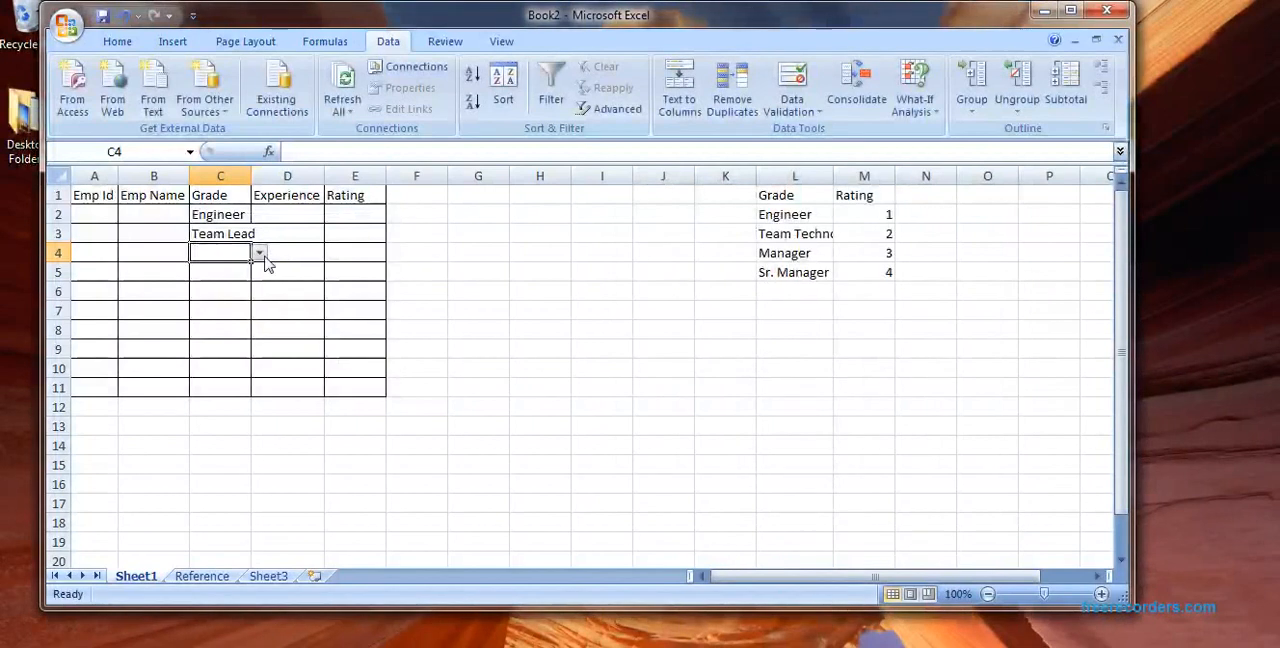
Step: Choose Technical Team Lead from the grade list in C4 and fit column C's width to its contents
click(259, 254)
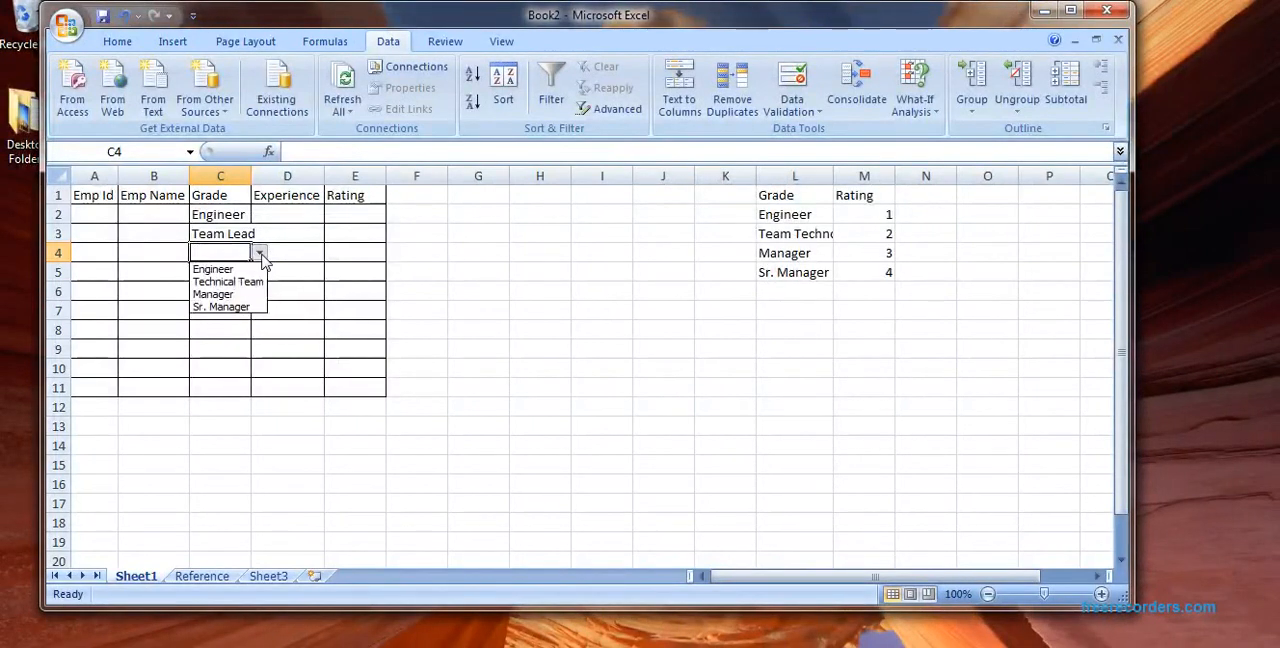
click(355, 260)
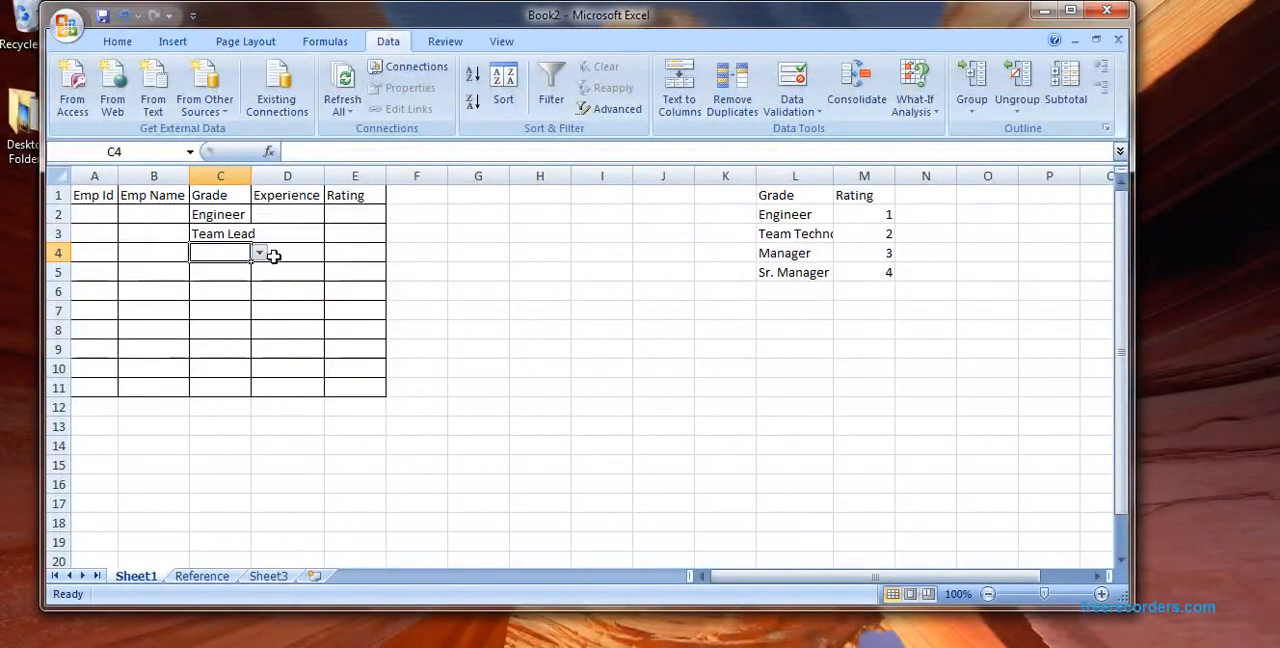
click(259, 254)
click(253, 279)
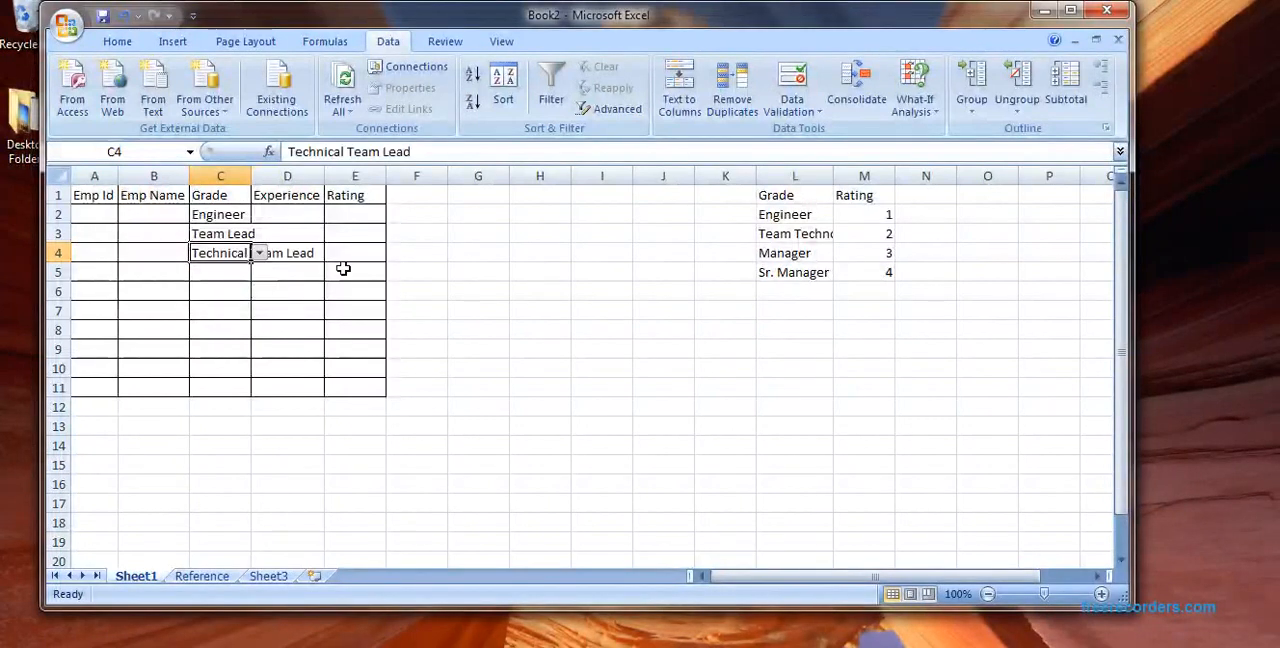
double_click(264, 189)
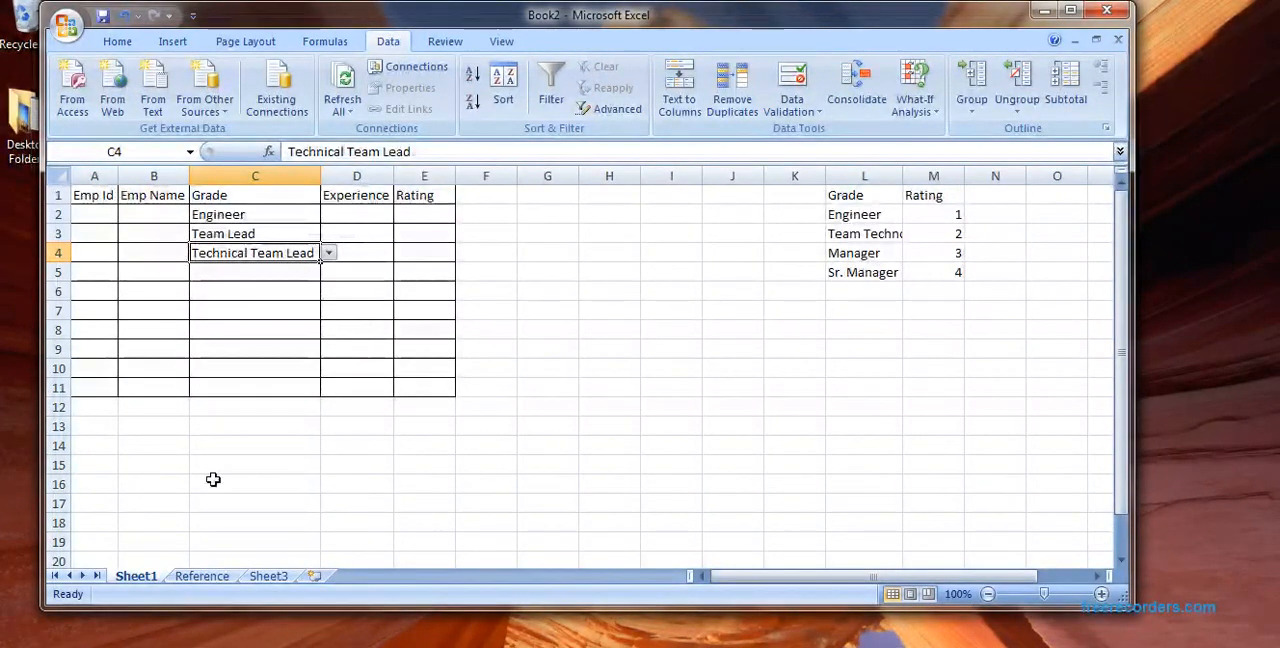
Step: Review the grade entries on the Reference sheet that feed the C4 list, and return to Sheet1
click(203, 576)
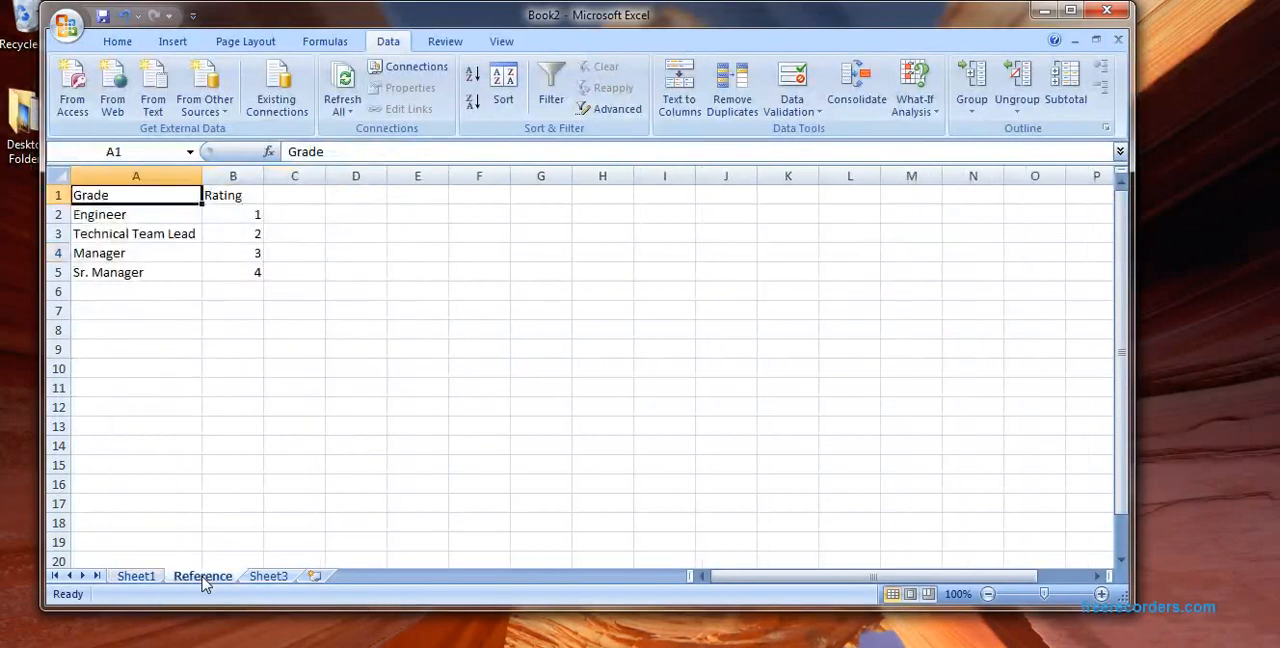
click(166, 240)
click(165, 256)
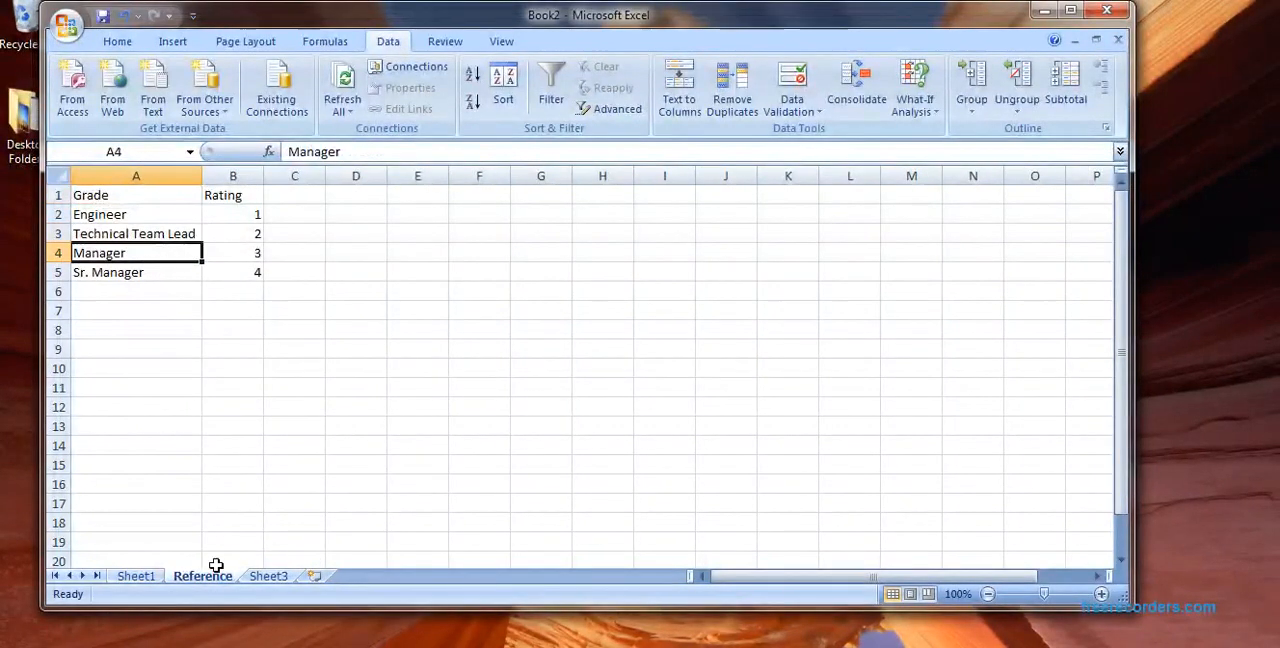
click(148, 578)
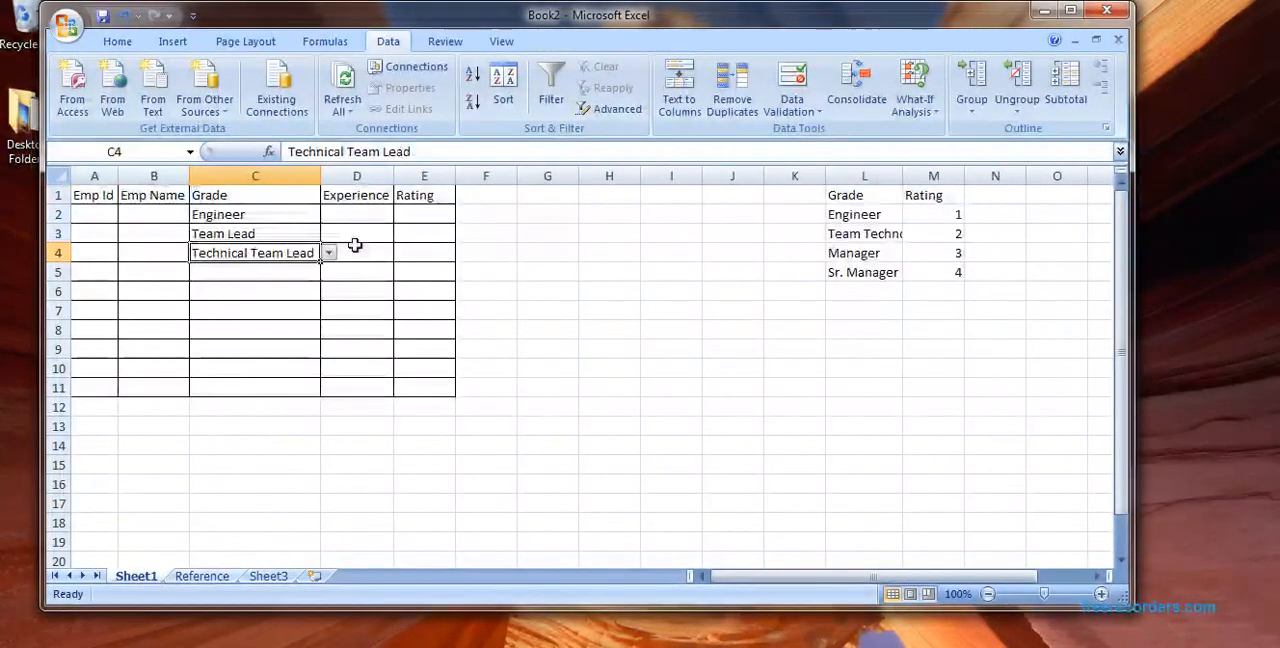